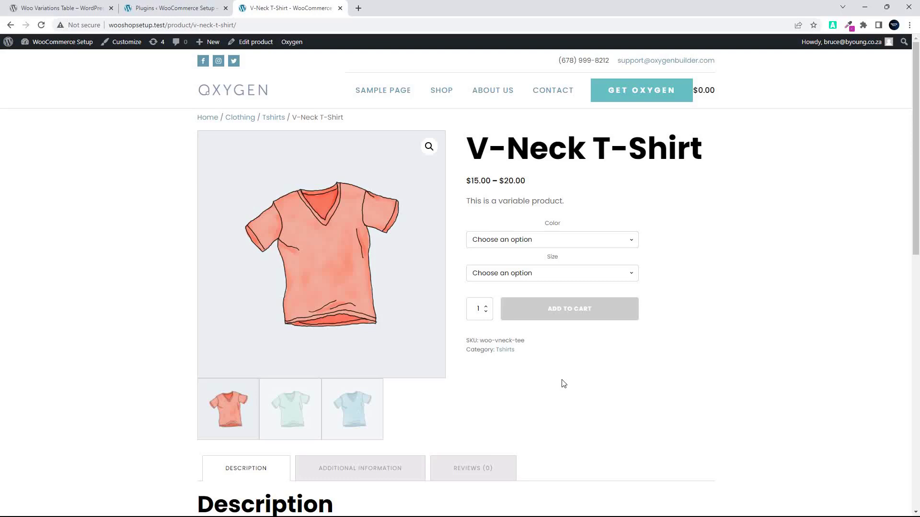
Browse the V-Neck T-Shirt's available Color and Size choices
{"action": "left_click", "coordinate": [518, 241]}
{"action": "left_click", "coordinate": [520, 243]}
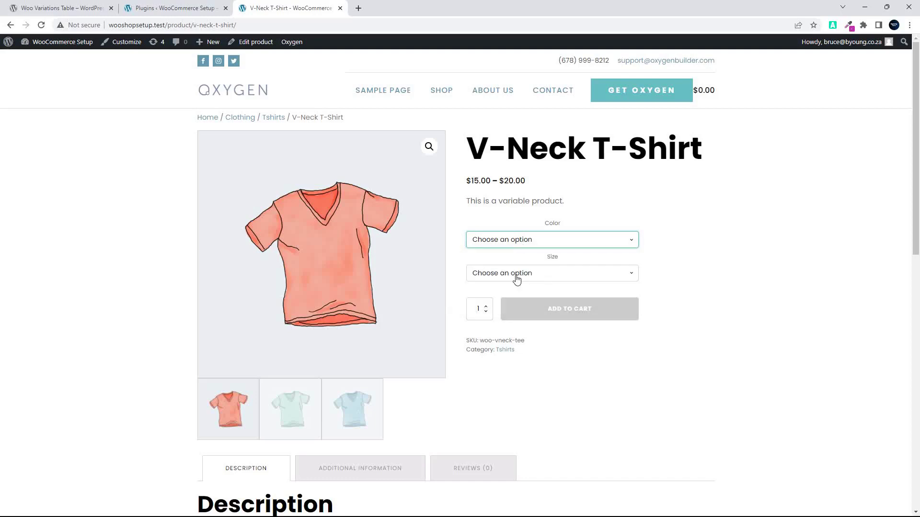
{"action": "left_click", "coordinate": [516, 280]}
{"action": "left_click", "coordinate": [516, 280]}
Select Blue as the color and Large as the size to show the blue shirt
{"action": "left_click", "coordinate": [491, 243]}
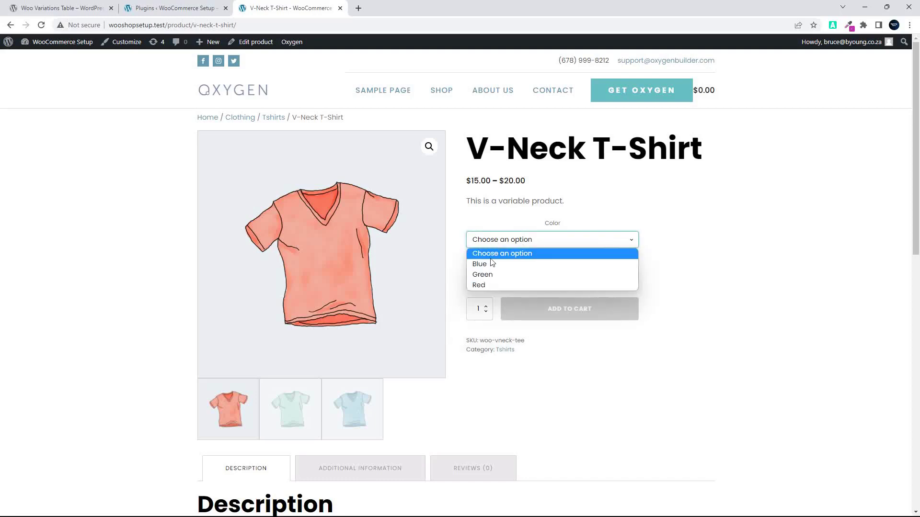
{"action": "left_click", "coordinate": [492, 264]}
{"action": "left_click", "coordinate": [503, 282]}
{"action": "left_click", "coordinate": [497, 298]}
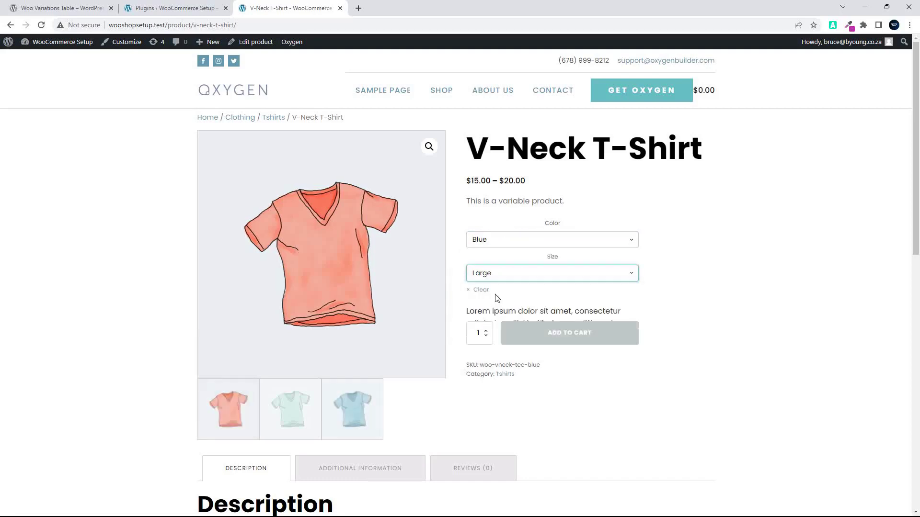
{"action": "scroll", "coordinate": [514, 312], "scroll_direction": "down", "scroll_amount": 4}
{"action": "scroll", "coordinate": [530, 333], "scroll_direction": "up", "scroll_amount": 4}
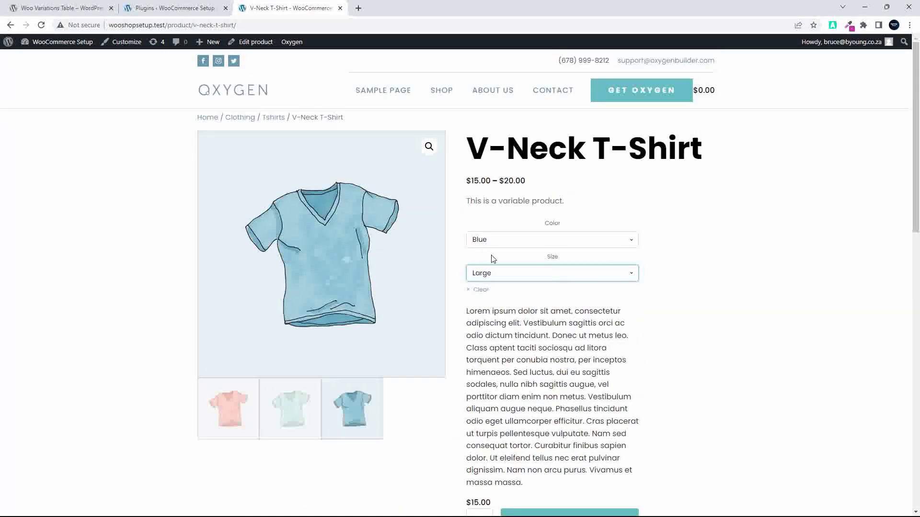
{"action": "left_click", "coordinate": [165, 8]}
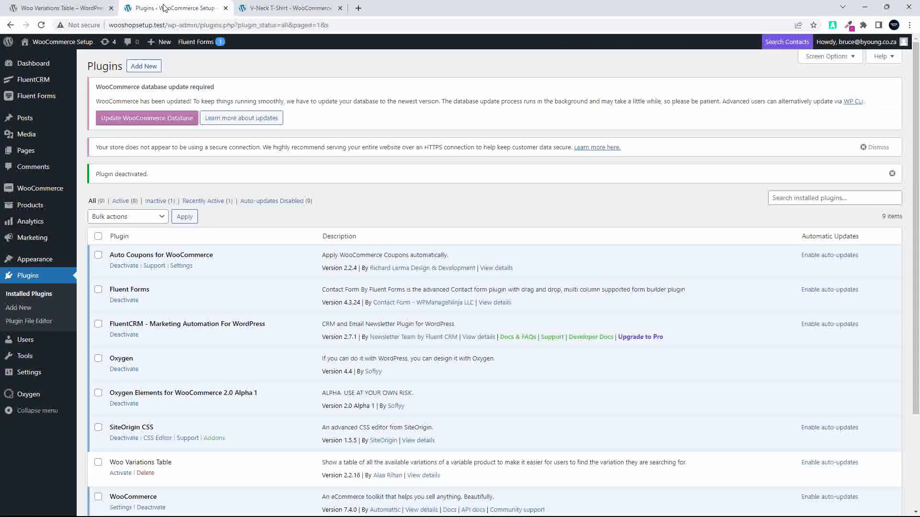
Activate Woo Variations Table, then reload the V-Neck T-Shirt page to show the Available Options table
{"action": "left_click", "coordinate": [120, 473]}
{"action": "left_click", "coordinate": [283, 8]}
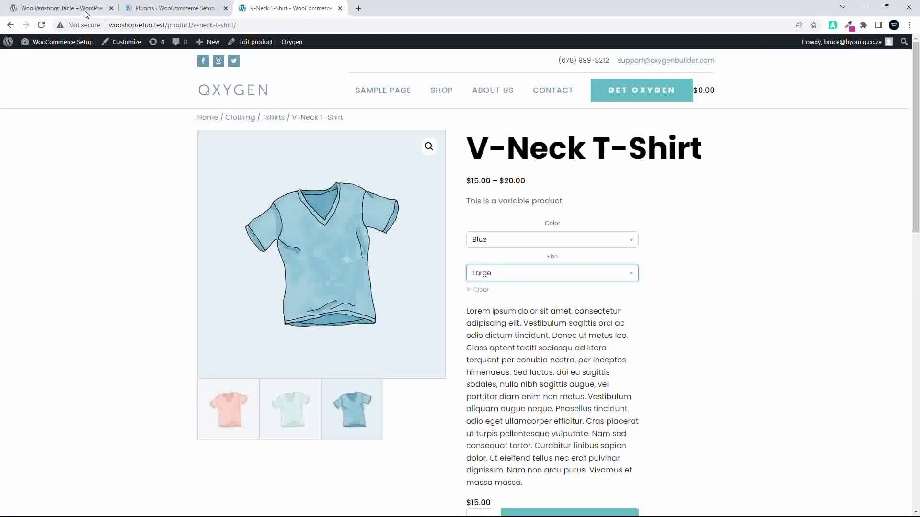
{"action": "left_click", "coordinate": [41, 25]}
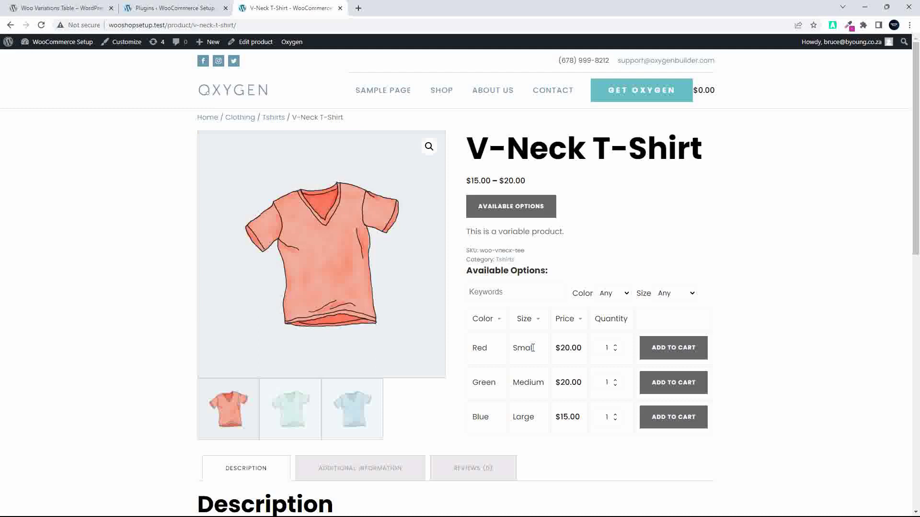
Add the Green, Medium shirt to the cart, remove it in the cart, and reload the product page
{"action": "left_click", "coordinate": [673, 384]}
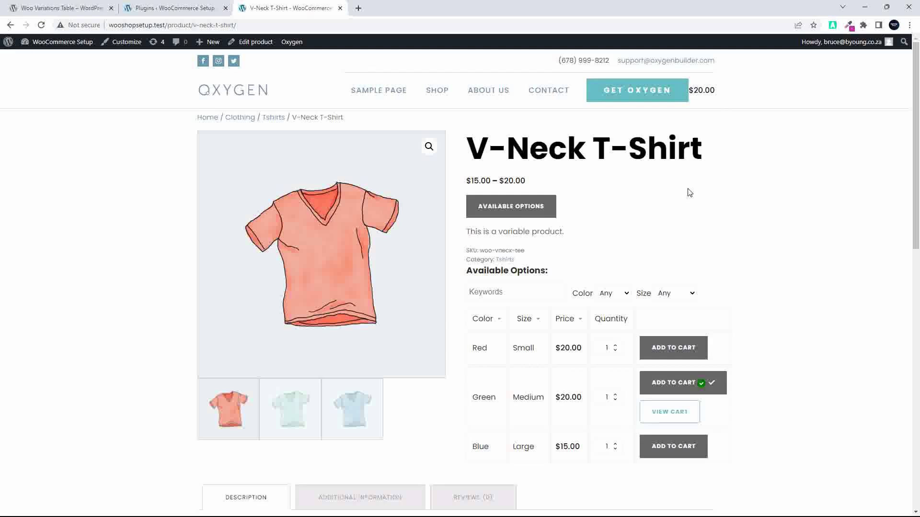
{"action": "left_click", "coordinate": [657, 412]}
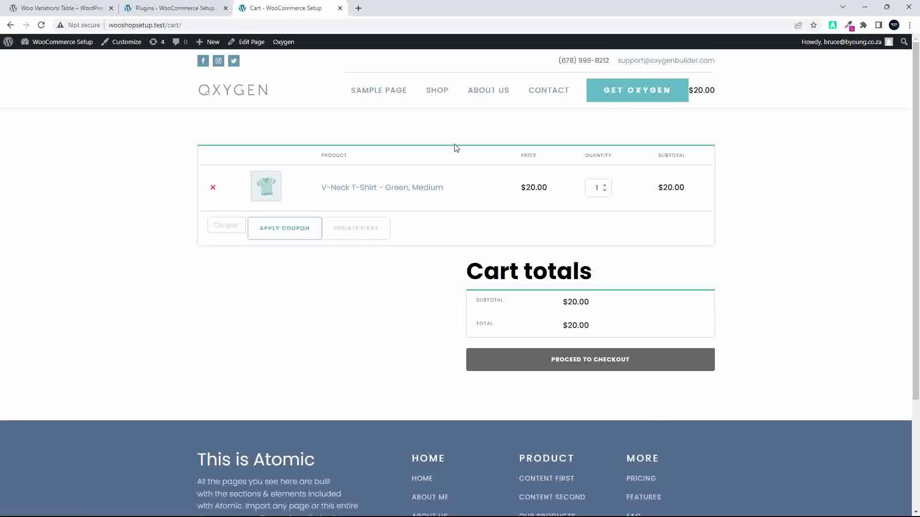
{"action": "left_click", "coordinate": [212, 188]}
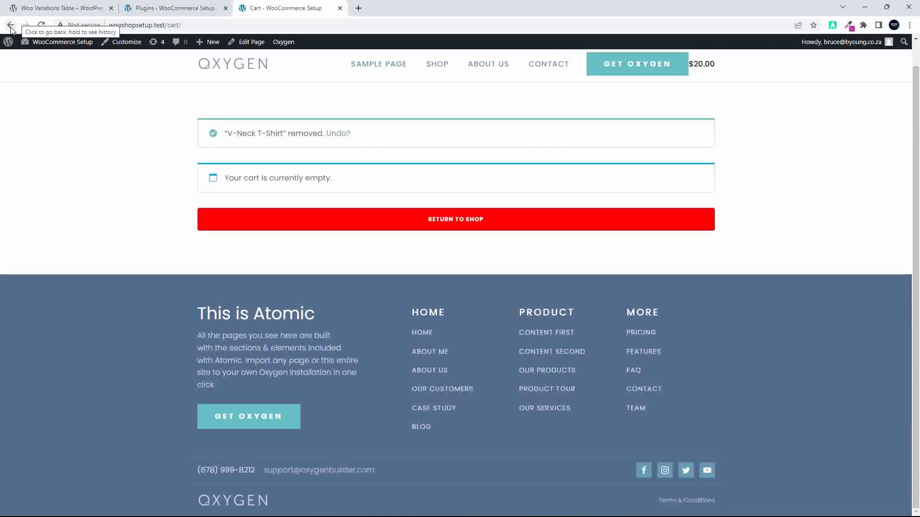
{"action": "left_click", "coordinate": [10, 25]}
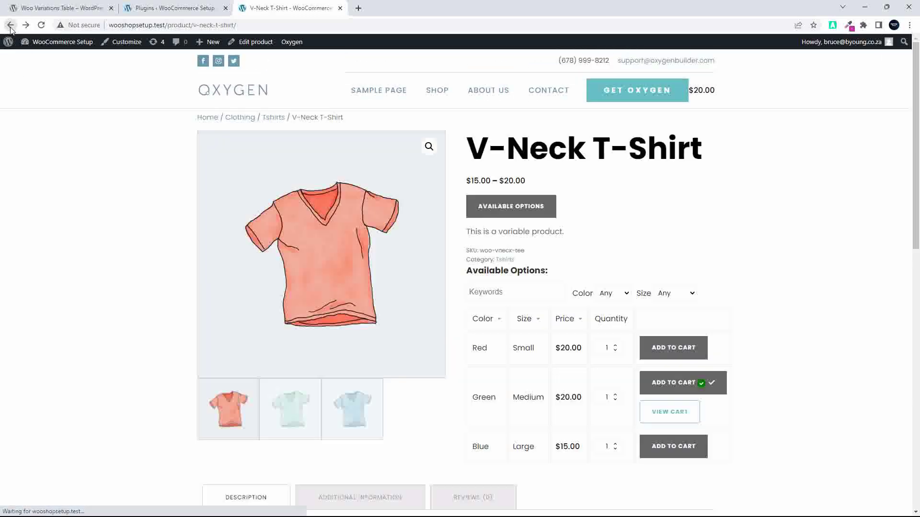
{"action": "left_click", "coordinate": [41, 24]}
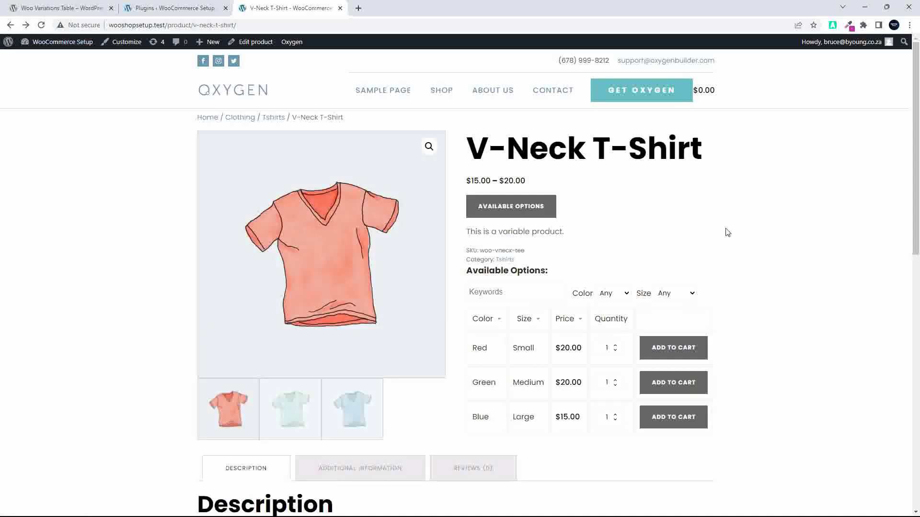
{"action": "right_click", "coordinate": [742, 217]}
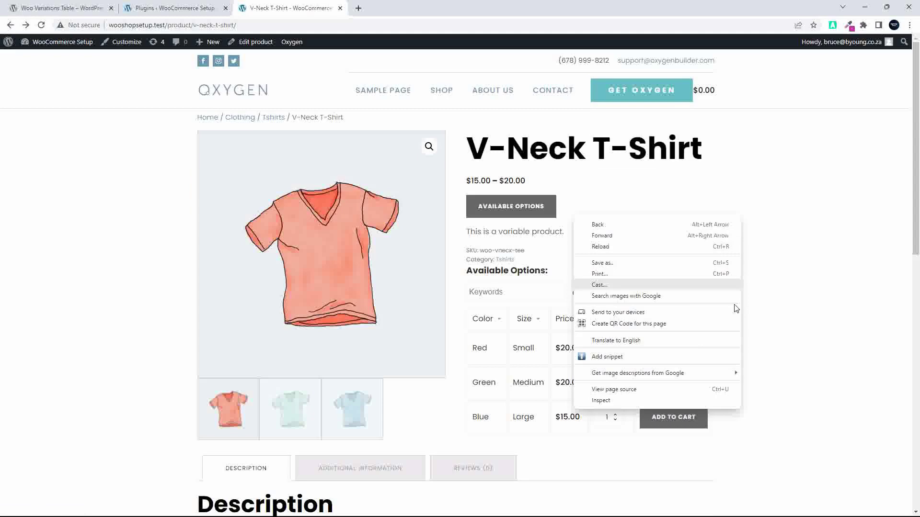
Open DevTools emulating an iPhone 12 Pro and scroll down to the variations table
{"action": "left_click", "coordinate": [636, 400]}
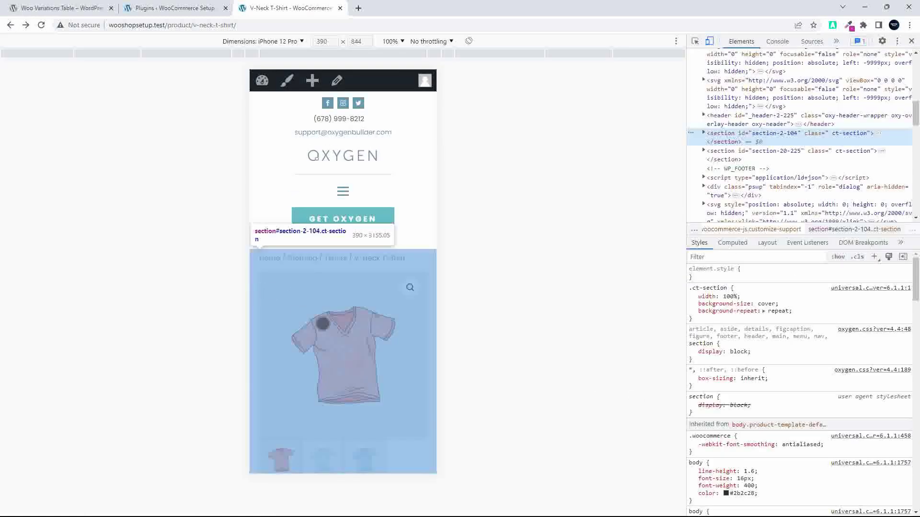
{"action": "scroll", "coordinate": [322, 324], "scroll_direction": "down", "scroll_amount": 4}
{"action": "scroll", "coordinate": [323, 324], "scroll_direction": "down", "scroll_amount": 5}
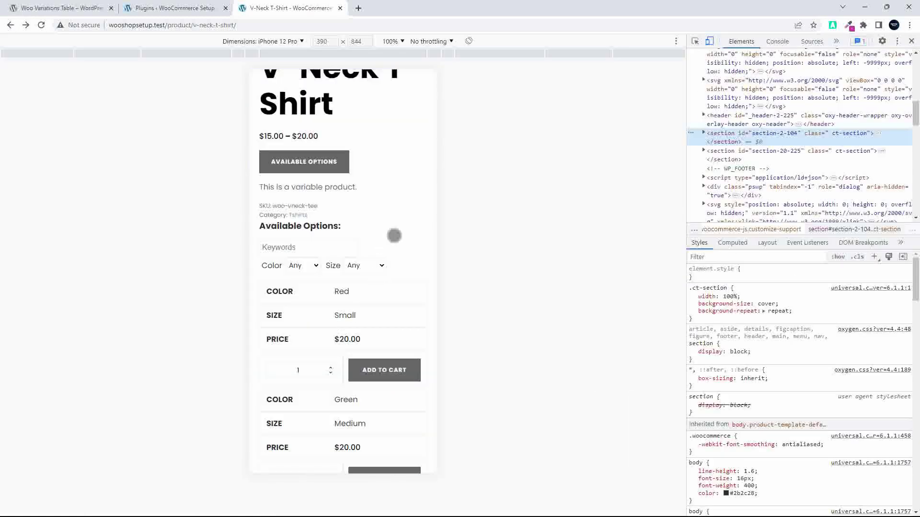
{"action": "scroll", "coordinate": [393, 235], "scroll_direction": "down", "scroll_amount": 1}
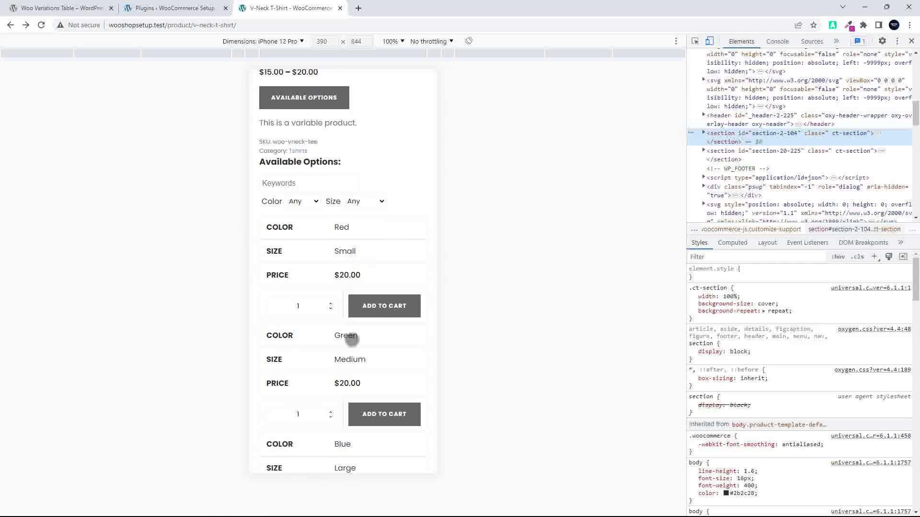
{"action": "scroll", "coordinate": [352, 426], "scroll_direction": "down", "scroll_amount": 3}
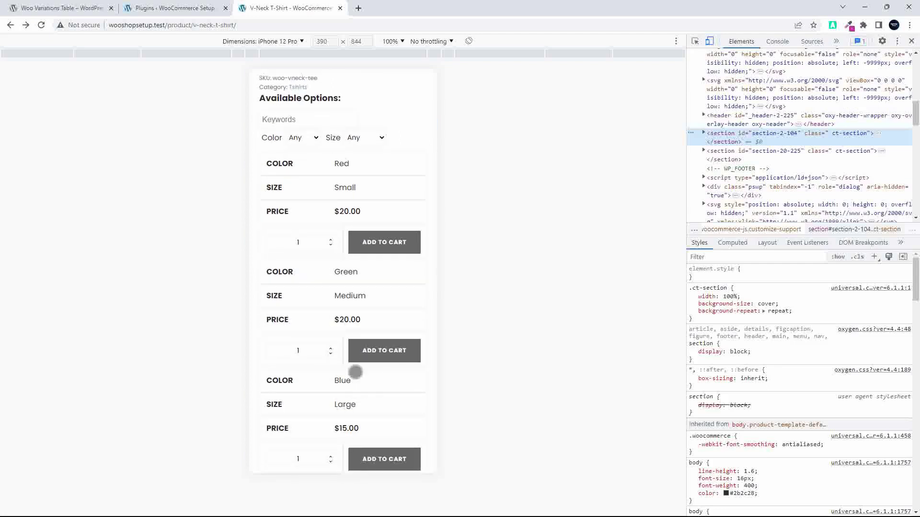
{"action": "scroll", "coordinate": [321, 364], "scroll_direction": "down", "scroll_amount": 4}
{"action": "scroll", "coordinate": [323, 362], "scroll_direction": "up", "scroll_amount": 8}
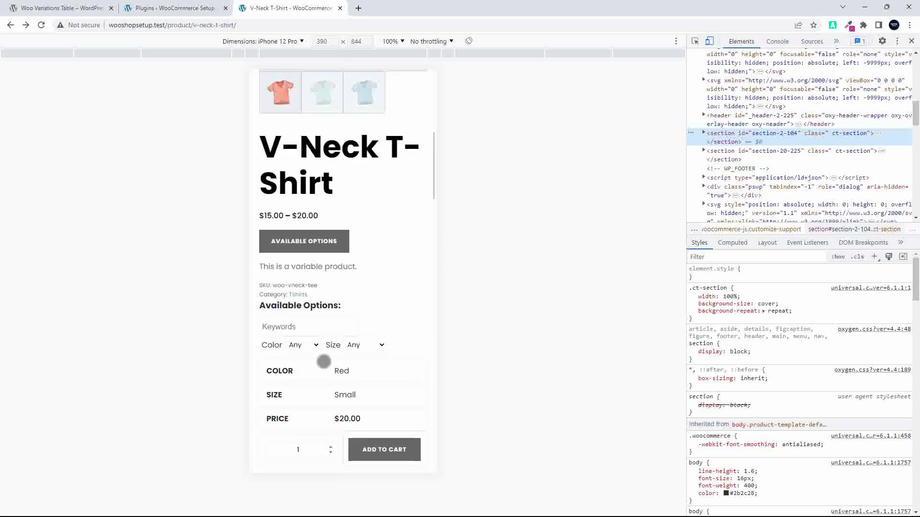
{"action": "scroll", "coordinate": [323, 359], "scroll_direction": "down", "scroll_amount": 2}
Filter the table by Color Red then back to Any, and Size Medium then back to Any
{"action": "left_click", "coordinate": [302, 233]}
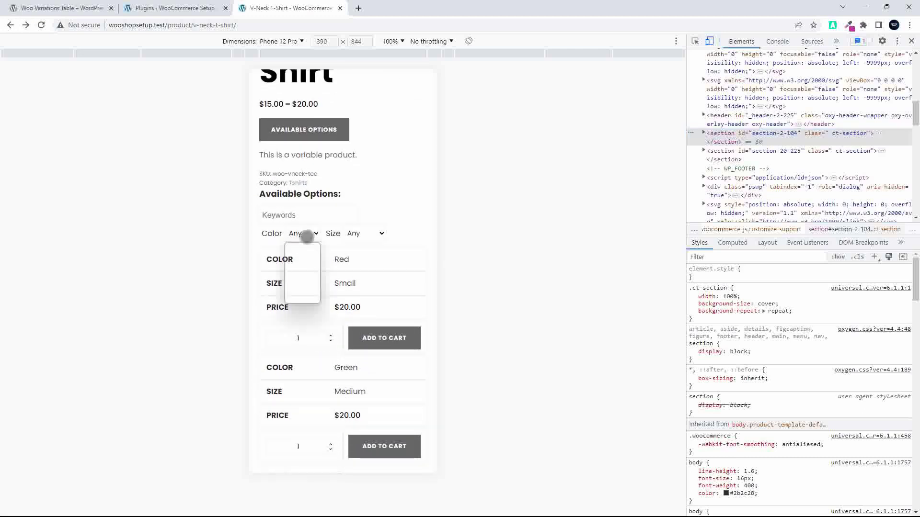
{"action": "left_click", "coordinate": [296, 266]}
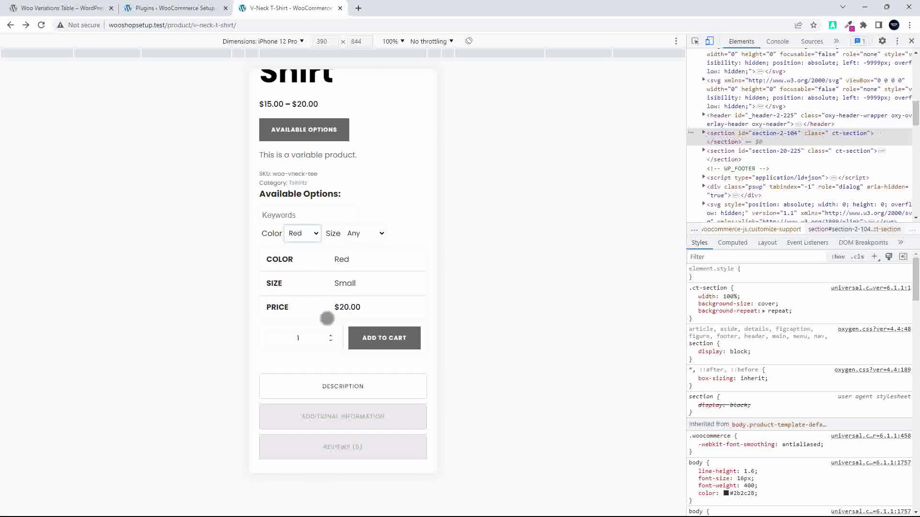
{"action": "left_click", "coordinate": [312, 236]}
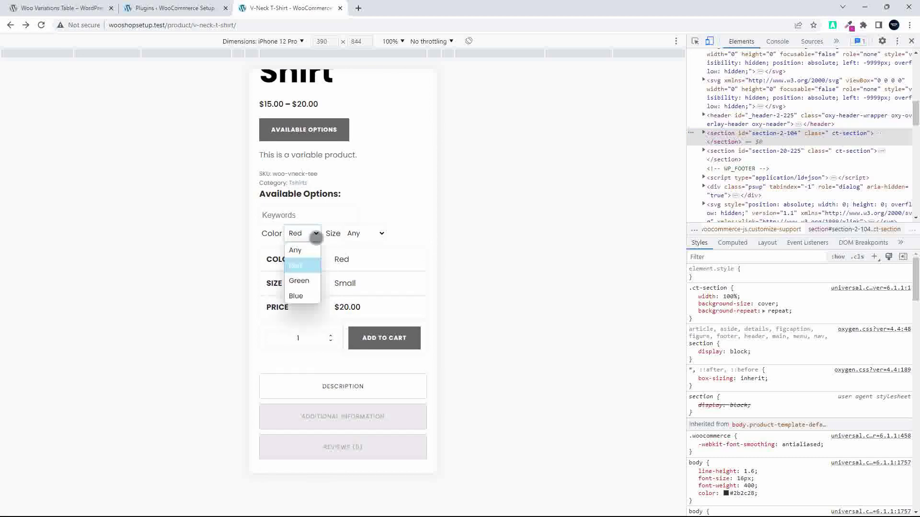
{"action": "left_click", "coordinate": [307, 252]}
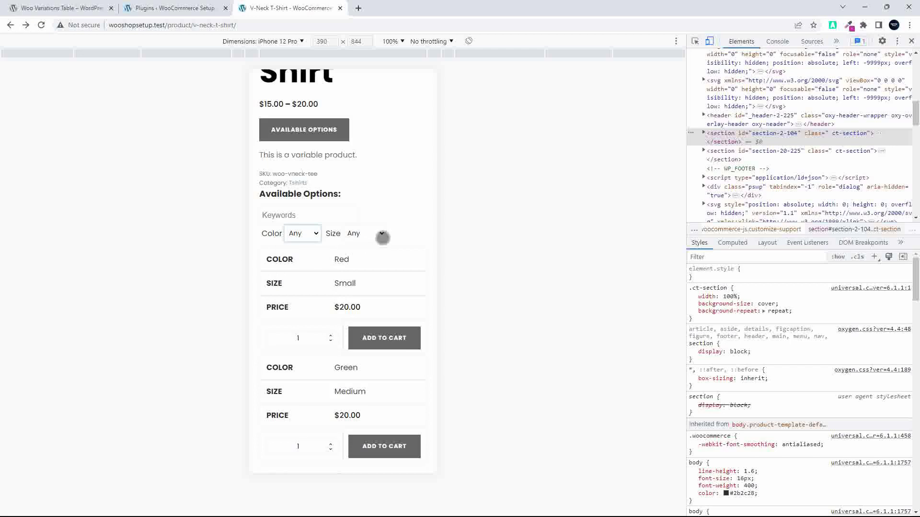
{"action": "left_click", "coordinate": [382, 236]}
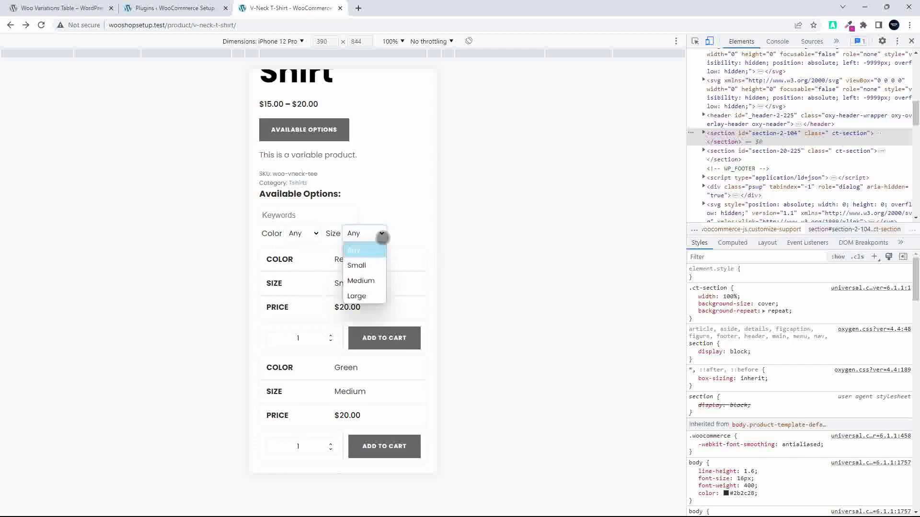
{"action": "left_click", "coordinate": [363, 283]}
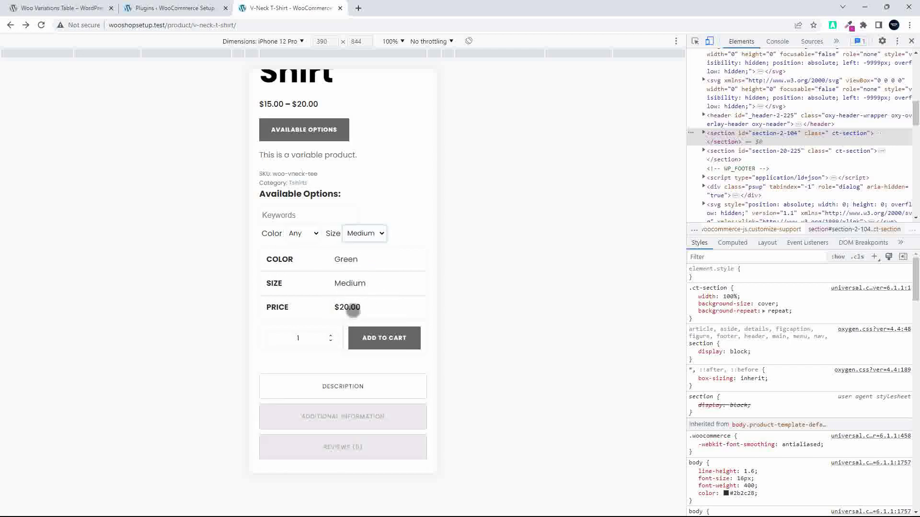
{"action": "scroll", "coordinate": [353, 370], "scroll_direction": "up", "scroll_amount": 1}
{"action": "left_click", "coordinate": [374, 251]}
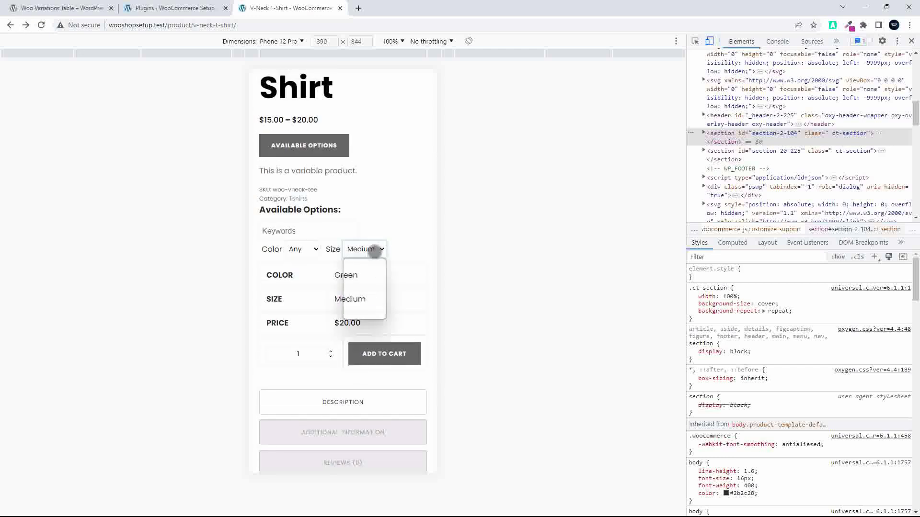
{"action": "left_click", "coordinate": [366, 266]}
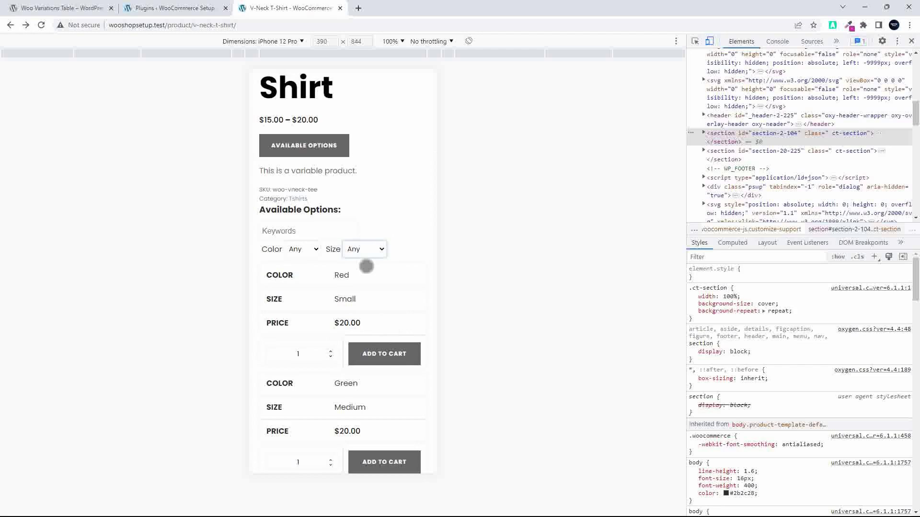
{"action": "left_click", "coordinate": [911, 41]}
{"action": "scroll", "coordinate": [695, 316], "scroll_direction": "up", "scroll_amount": 9}
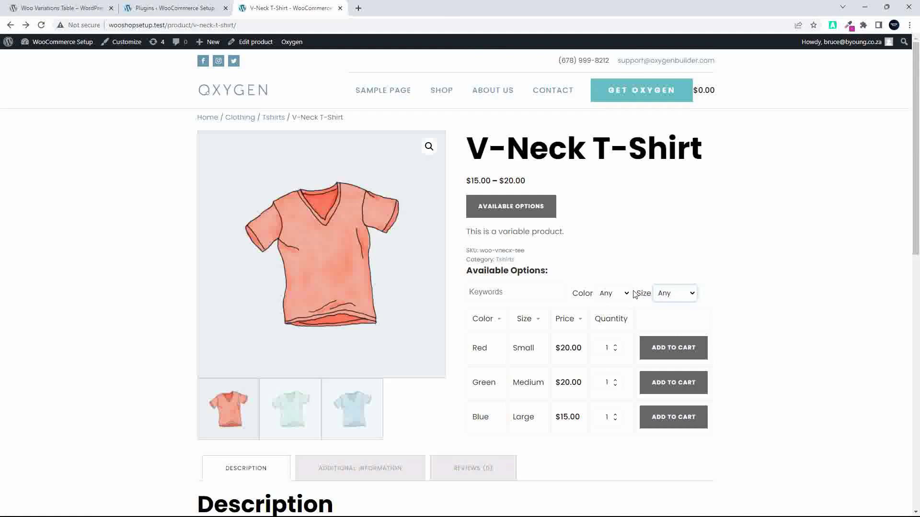
{"action": "left_click", "coordinate": [524, 292]}
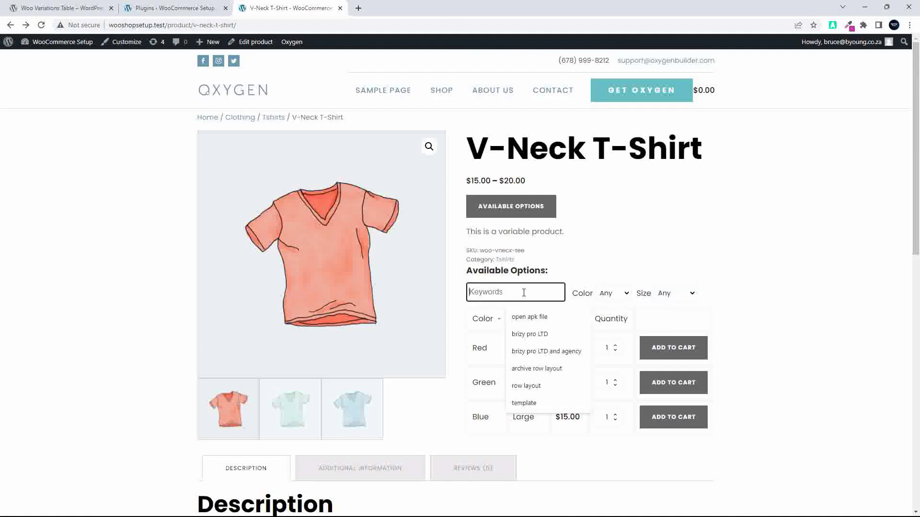
{"action": "type", "text": "red"}
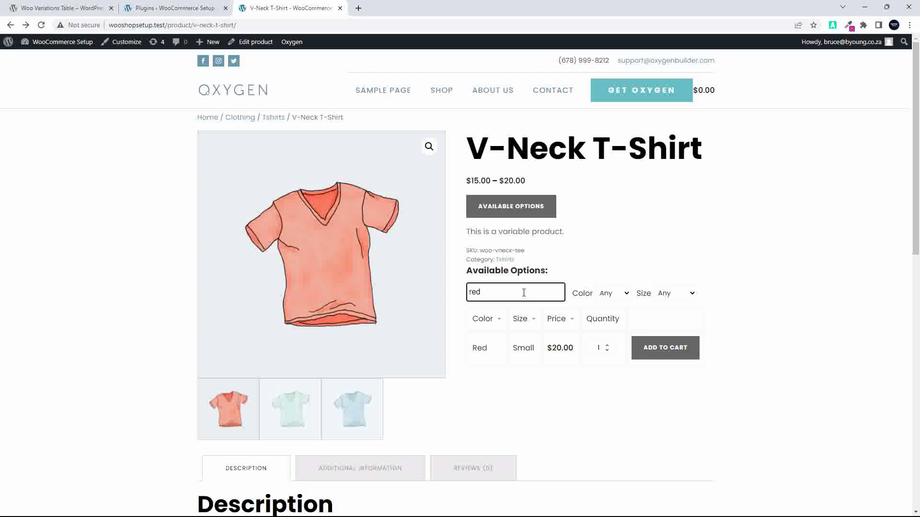
{"action": "key", "text": "BackSpace"}
{"action": "key", "text": "BackSpace"}
{"action": "key", "text": "BackSpace"}
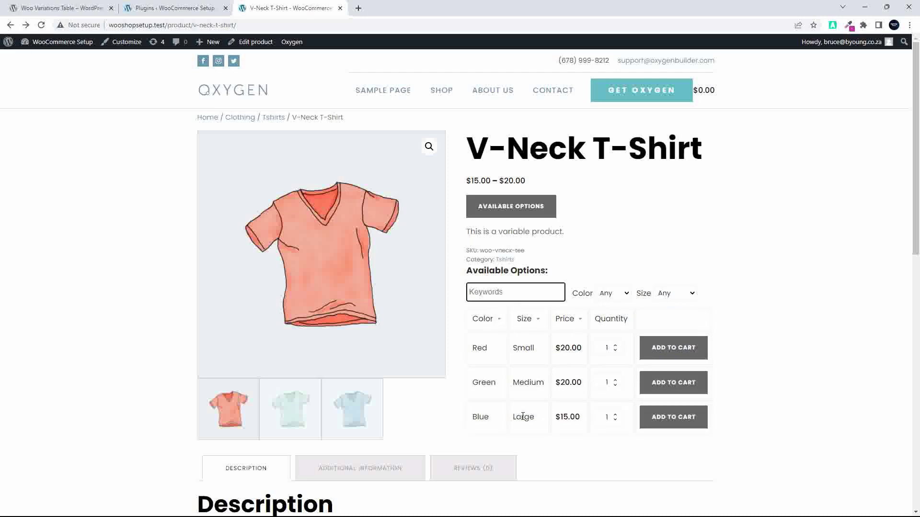
{"action": "type", "text": "gr"}
{"action": "key", "text": "BackSpace"}
{"action": "key", "text": "BackSpace"}
{"action": "left_click", "coordinate": [152, 8]}
Review the Woo Variations Table plugin details in its View details window, then close it
{"action": "scroll", "coordinate": [273, 271], "scroll_direction": "down", "scroll_amount": 3}
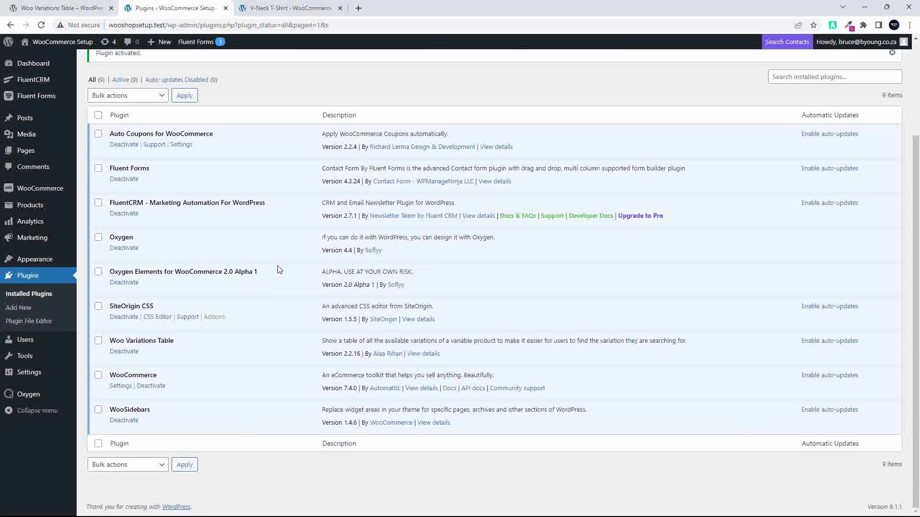
{"action": "left_click", "coordinate": [421, 354]}
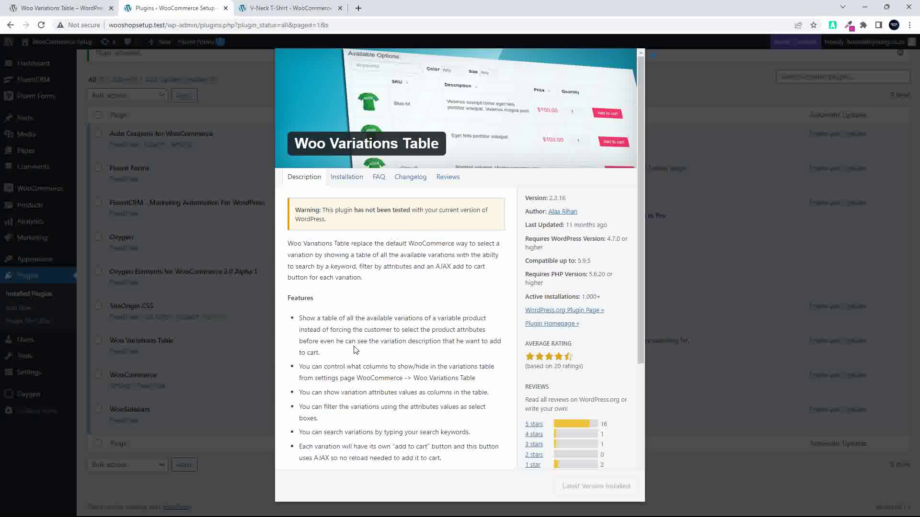
{"action": "scroll", "coordinate": [355, 351], "scroll_direction": "down", "scroll_amount": 4}
{"action": "scroll", "coordinate": [355, 350], "scroll_direction": "up", "scroll_amount": 5}
{"action": "left_click", "coordinate": [654, 58]}
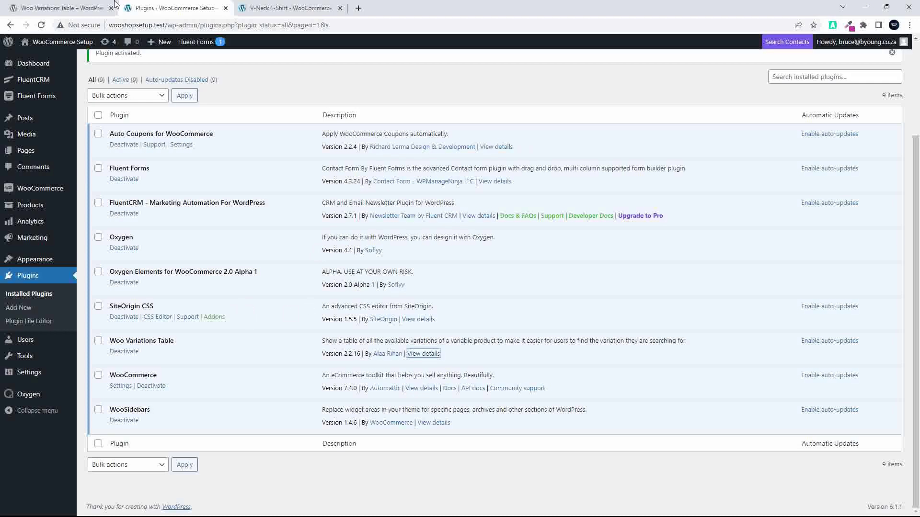
Glance at the plugin's wordpress.org page and return to the installed plugins list
{"action": "left_click", "coordinate": [62, 9]}
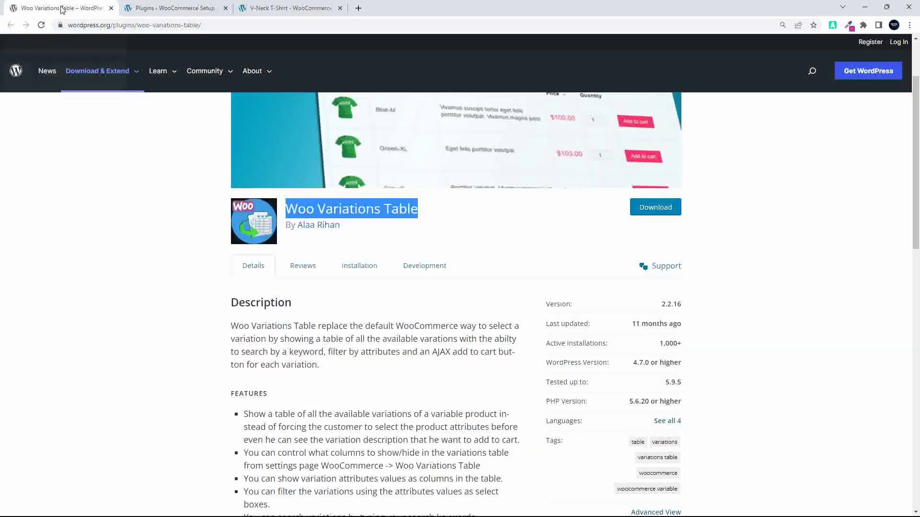
{"action": "left_click", "coordinate": [161, 8]}
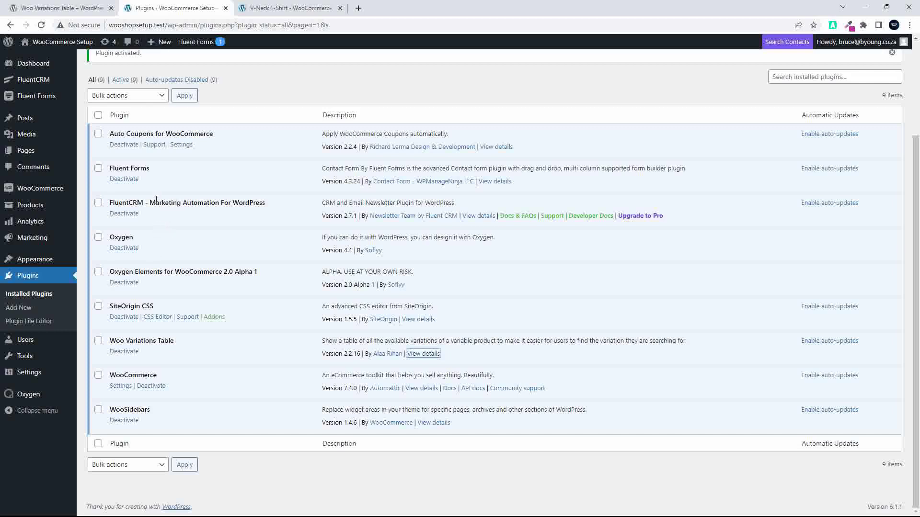
{"action": "mouse_move", "coordinate": [54, 192]}
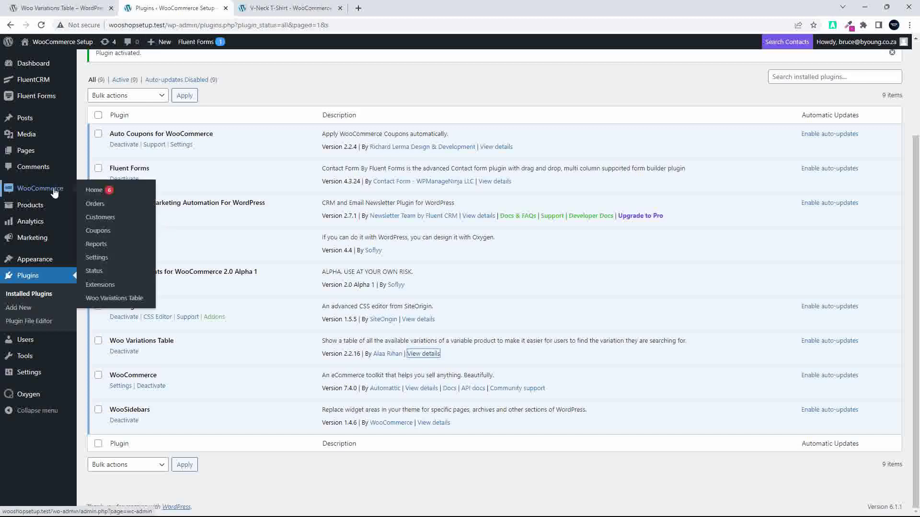
Open the Woo Variations Table settings and turn on the Thumbnail and Stock columns
{"action": "left_click", "coordinate": [99, 298]}
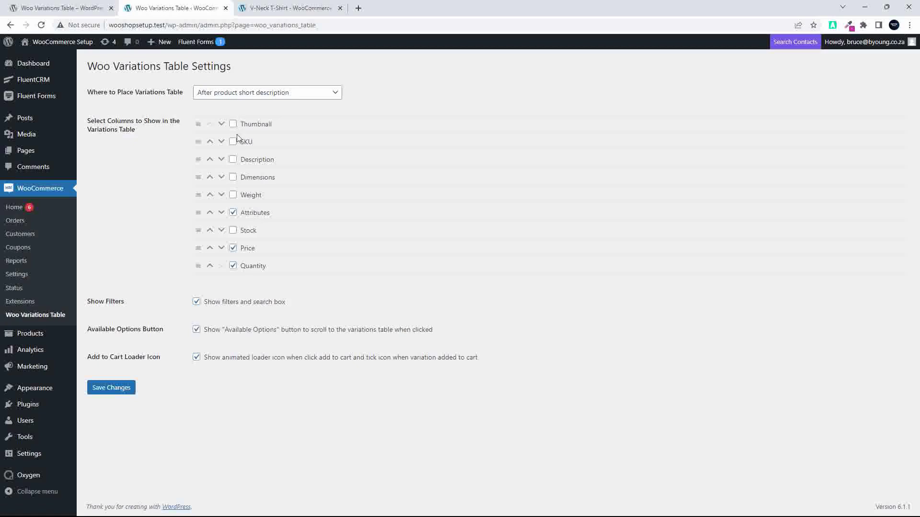
{"action": "left_click", "coordinate": [233, 263]}
{"action": "left_click", "coordinate": [233, 124]}
{"action": "left_click", "coordinate": [232, 231]}
Reorder the columns so Stock sits above Attributes, with Weight kept above Stock
{"action": "left_click", "coordinate": [210, 231]}
{"action": "left_click", "coordinate": [210, 212]}
{"action": "left_click", "coordinate": [222, 213]}
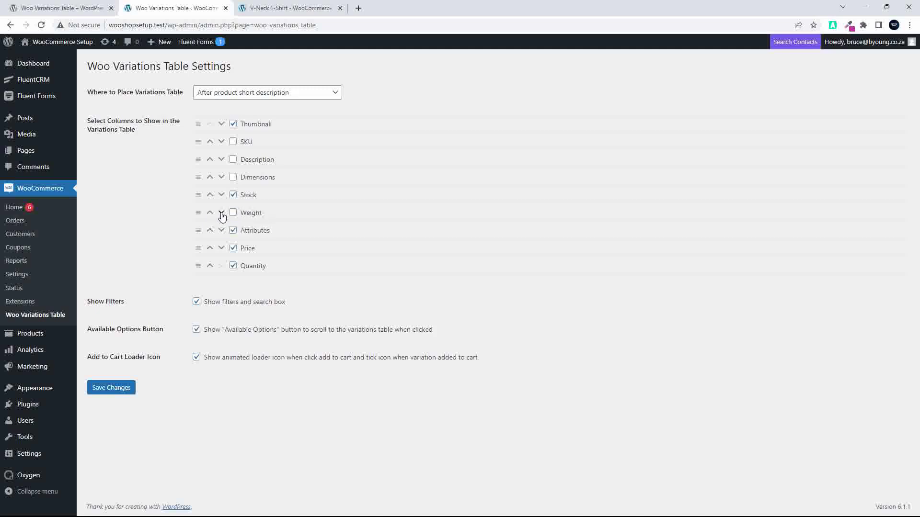
{"action": "left_click", "coordinate": [222, 195]}
{"action": "left_click_drag", "start_coordinate": [193, 195], "coordinate": [197, 235]}
{"action": "left_click_drag", "start_coordinate": [197, 232], "coordinate": [202, 191]}
Turn on the Dimensions, Weight and SKU columns
{"action": "left_click", "coordinate": [232, 178]}
{"action": "left_click", "coordinate": [233, 196]}
{"action": "left_click", "coordinate": [233, 141]}
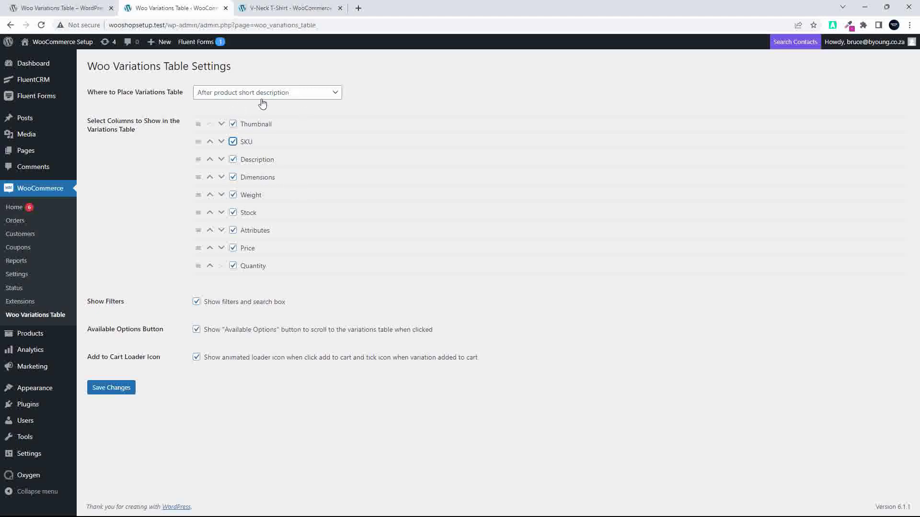
{"action": "left_click", "coordinate": [285, 8]}
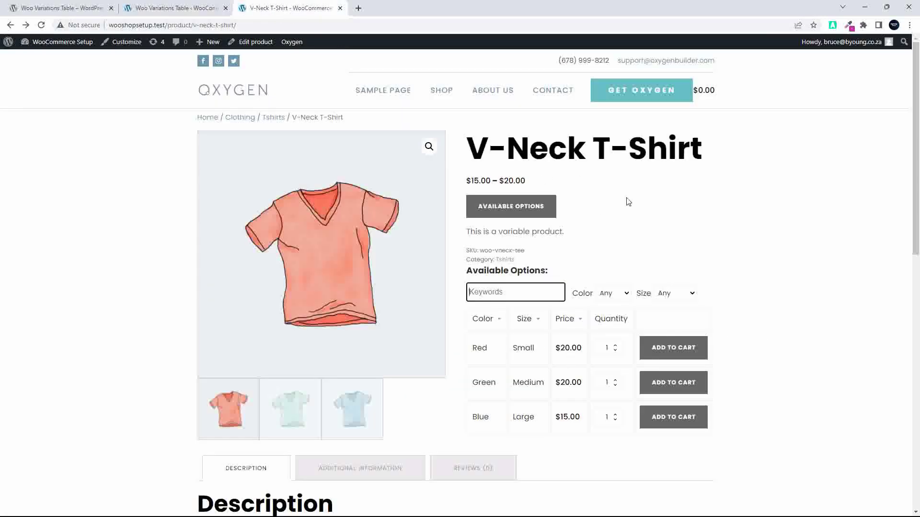
Set placement to 'After product summary (before description)', save, and reload the product page
{"action": "left_click", "coordinate": [171, 9]}
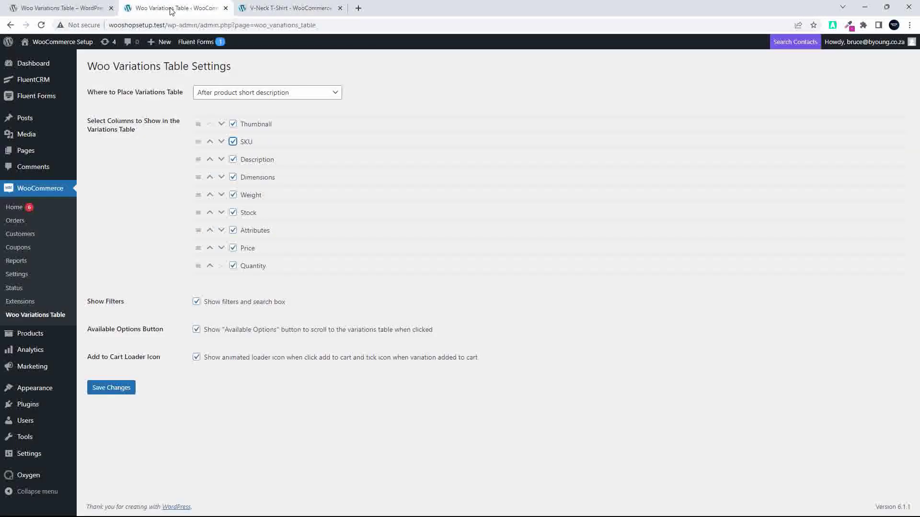
{"action": "left_click", "coordinate": [284, 96]}
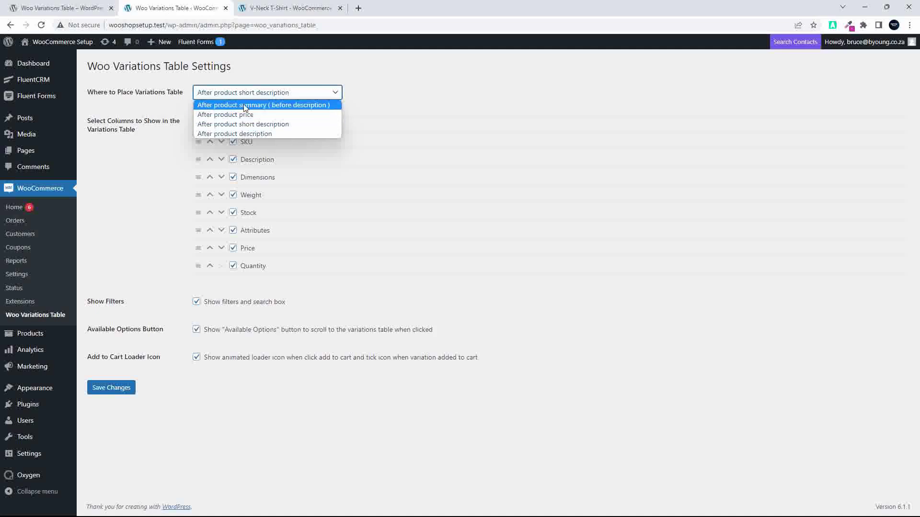
{"action": "left_click", "coordinate": [301, 106]}
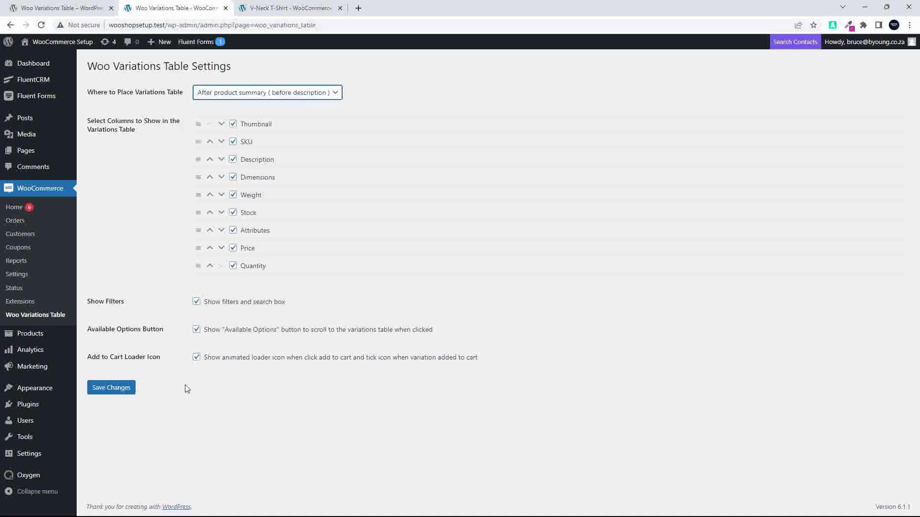
{"action": "left_click", "coordinate": [112, 394]}
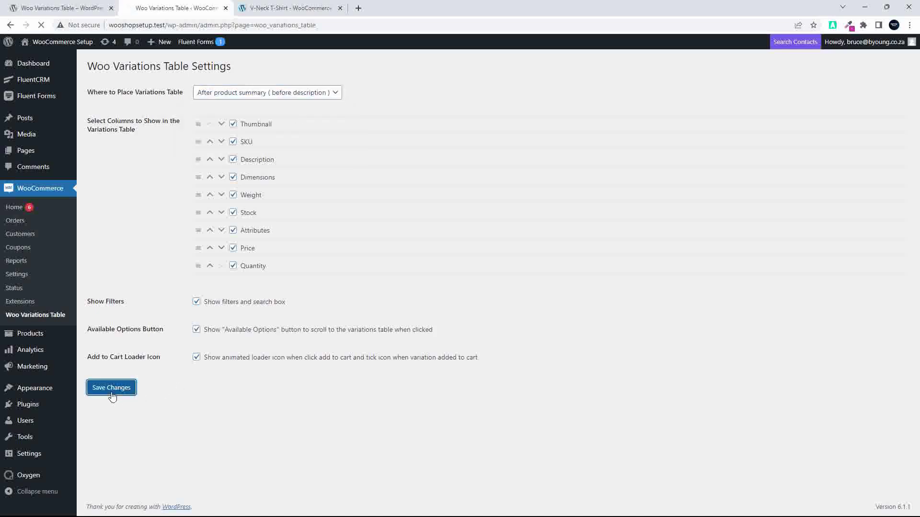
{"action": "left_click", "coordinate": [290, 8]}
{"action": "left_click", "coordinate": [42, 25]}
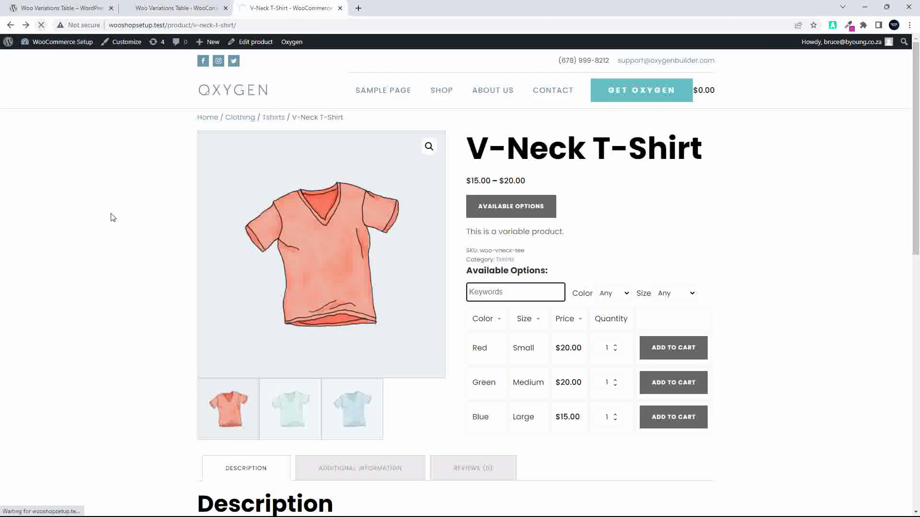
Scroll the product page to inspect the table's Thumbnail, SKU, Description, Dimensions, Weight and Stock columns
{"action": "scroll", "coordinate": [112, 220], "scroll_direction": "down", "scroll_amount": 9}
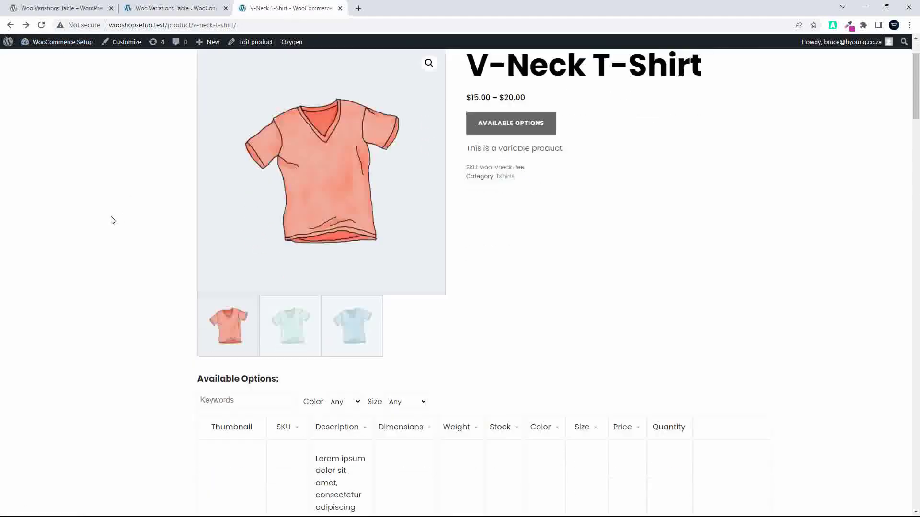
{"action": "scroll", "coordinate": [113, 220], "scroll_direction": "down", "scroll_amount": 4}
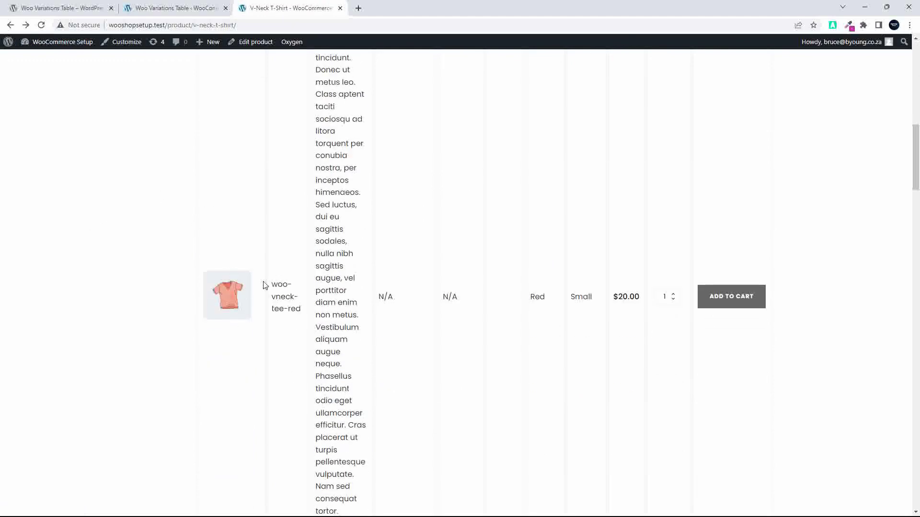
{"action": "scroll", "coordinate": [339, 309], "scroll_direction": "up", "scroll_amount": 5}
{"action": "scroll", "coordinate": [338, 308], "scroll_direction": "down", "scroll_amount": 15}
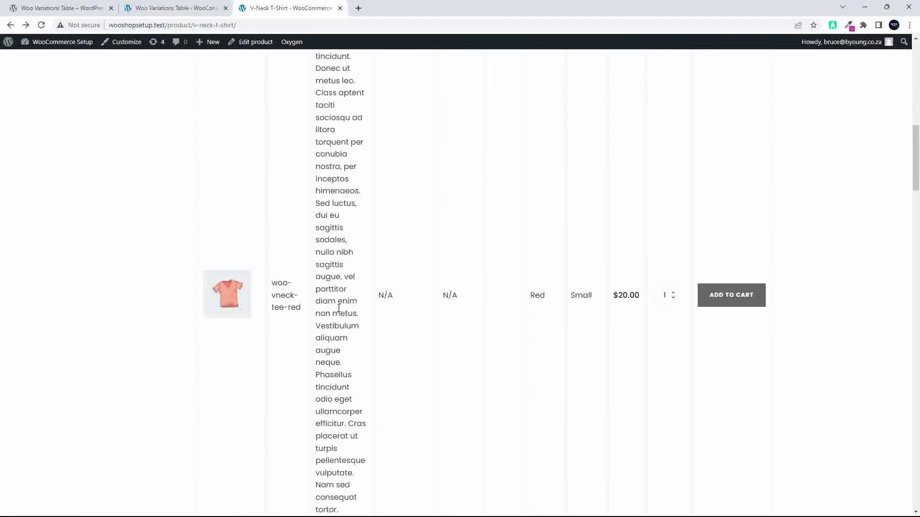
{"action": "scroll", "coordinate": [339, 308], "scroll_direction": "up", "scroll_amount": 15}
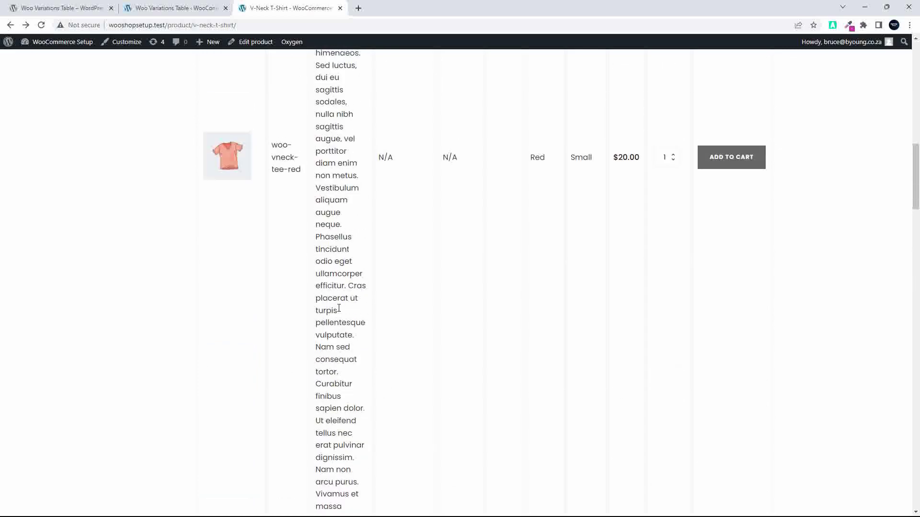
{"action": "scroll", "coordinate": [375, 373], "scroll_direction": "up", "scroll_amount": 5}
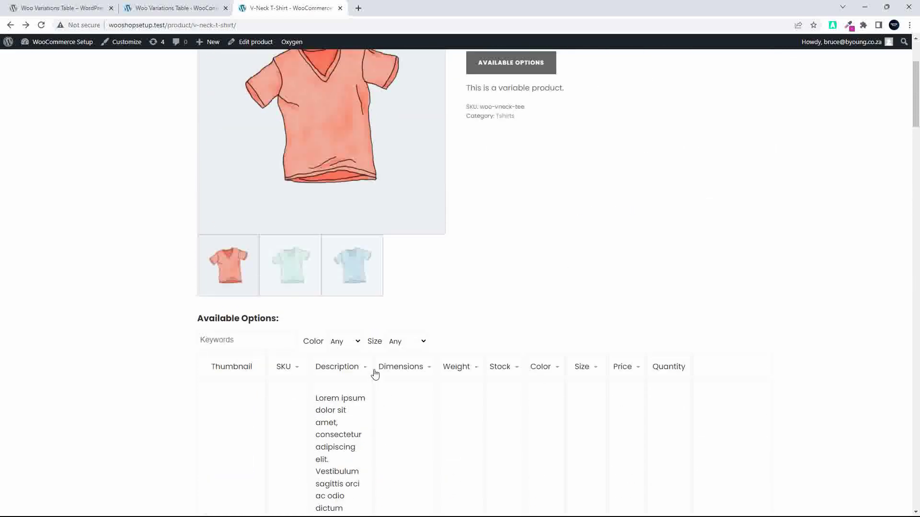
{"action": "scroll", "coordinate": [404, 397], "scroll_direction": "down", "scroll_amount": 8}
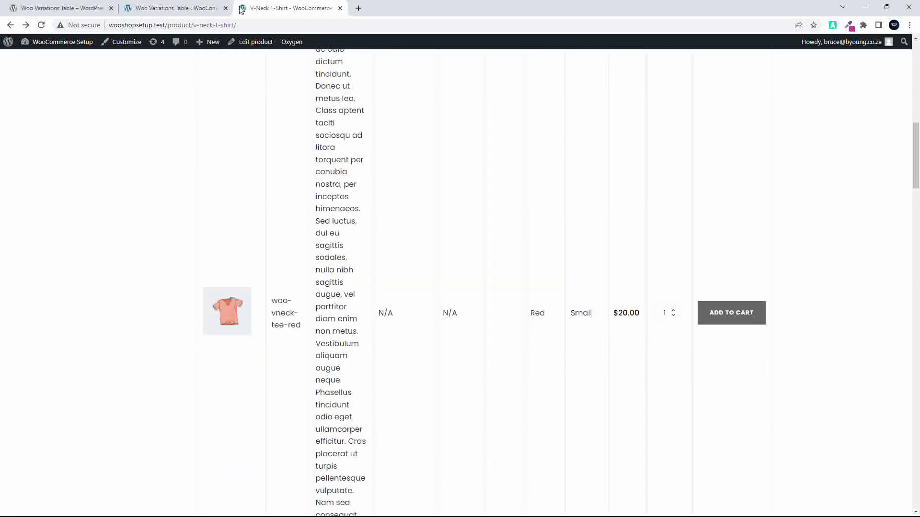
{"action": "left_click", "coordinate": [188, 8]}
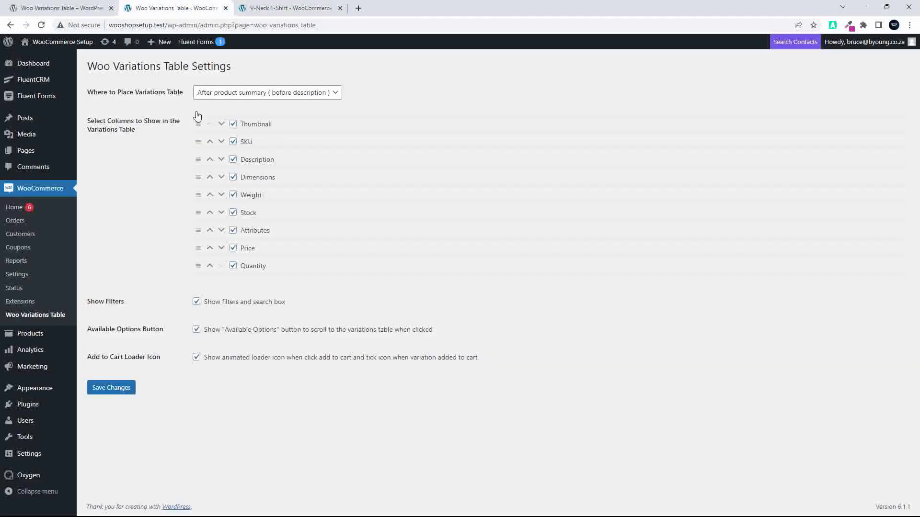
Untick the Dimensions, Weight and SKU columns, save, and reload the product page to check
{"action": "left_click", "coordinate": [232, 177]}
{"action": "left_click", "coordinate": [233, 196]}
{"action": "left_click", "coordinate": [232, 143]}
{"action": "left_click", "coordinate": [123, 387]}
{"action": "left_click", "coordinate": [286, 8]}
{"action": "left_click", "coordinate": [41, 25]}
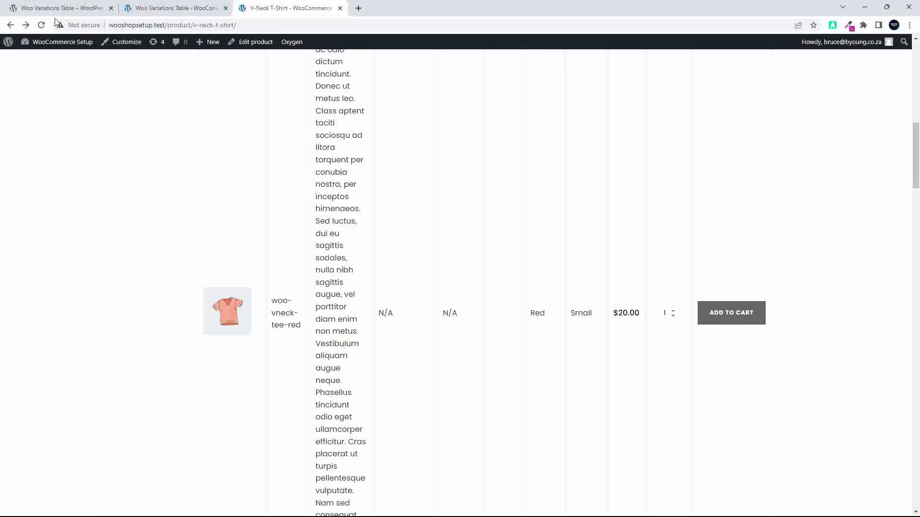
{"action": "left_click", "coordinate": [41, 25]}
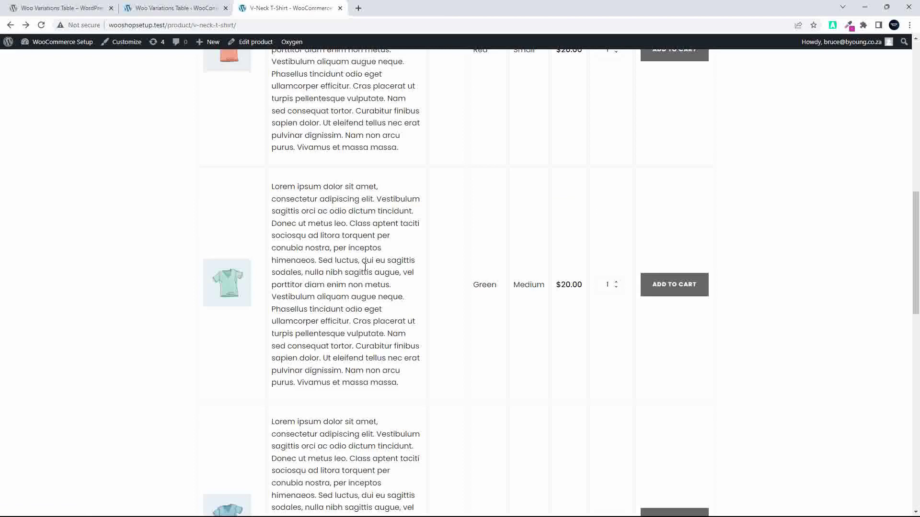
{"action": "scroll", "coordinate": [365, 268], "scroll_direction": "up", "scroll_amount": 5}
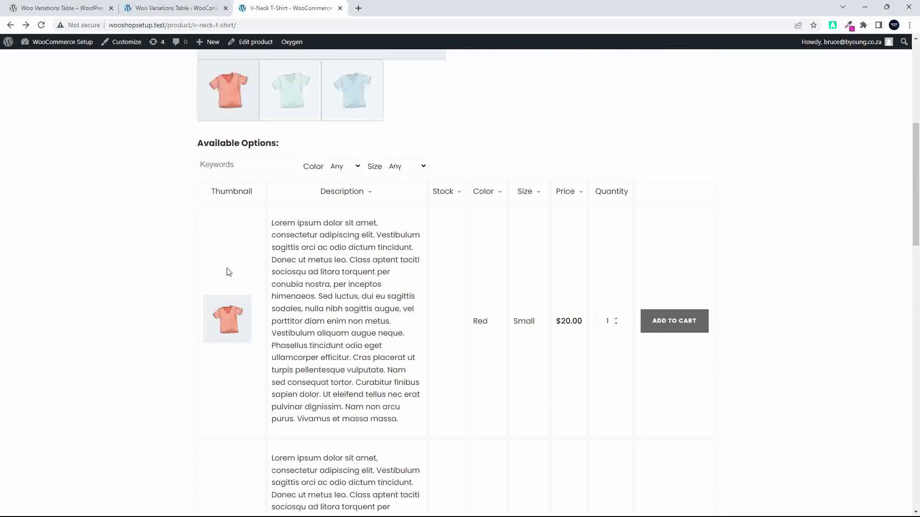
Turn off the Description column, save, and reload the V-Neck T-Shirt page to view the compact table
{"action": "left_click", "coordinate": [152, 9]}
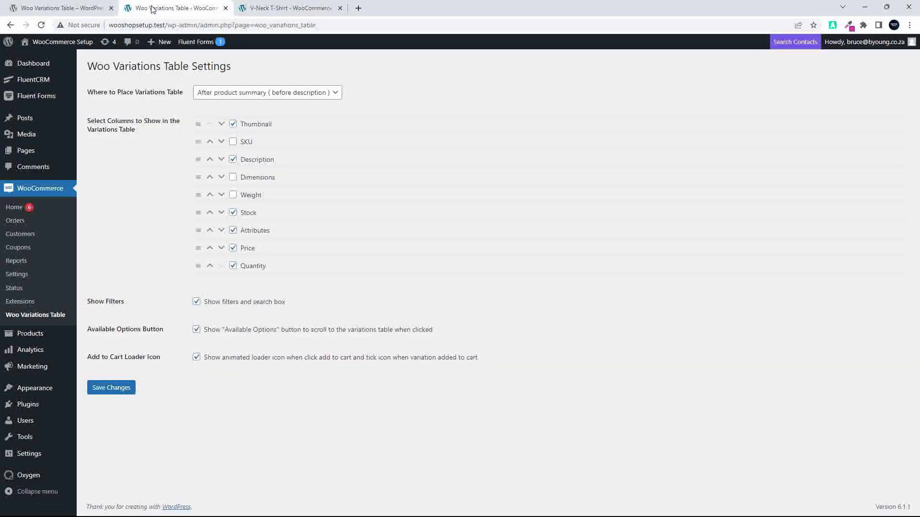
{"action": "left_click", "coordinate": [233, 159]}
{"action": "left_click", "coordinate": [106, 392]}
{"action": "left_click", "coordinate": [287, 8]}
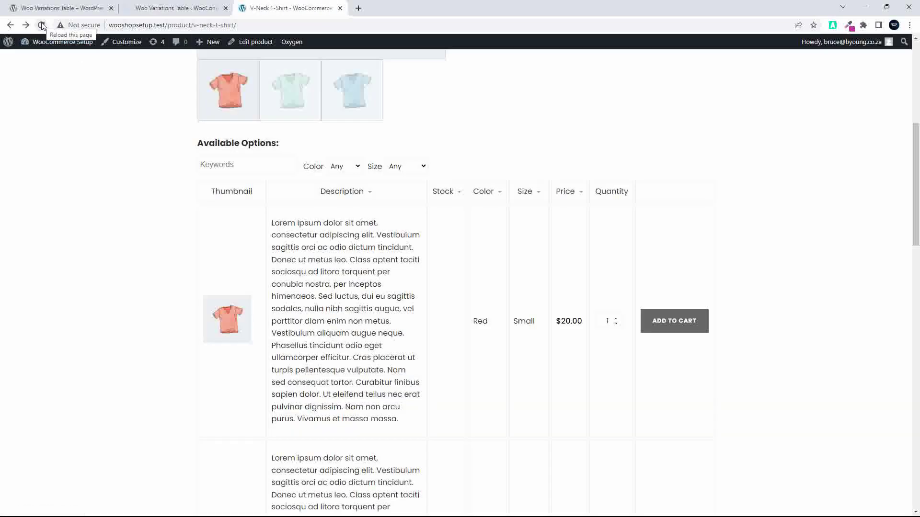
{"action": "left_click", "coordinate": [41, 25]}
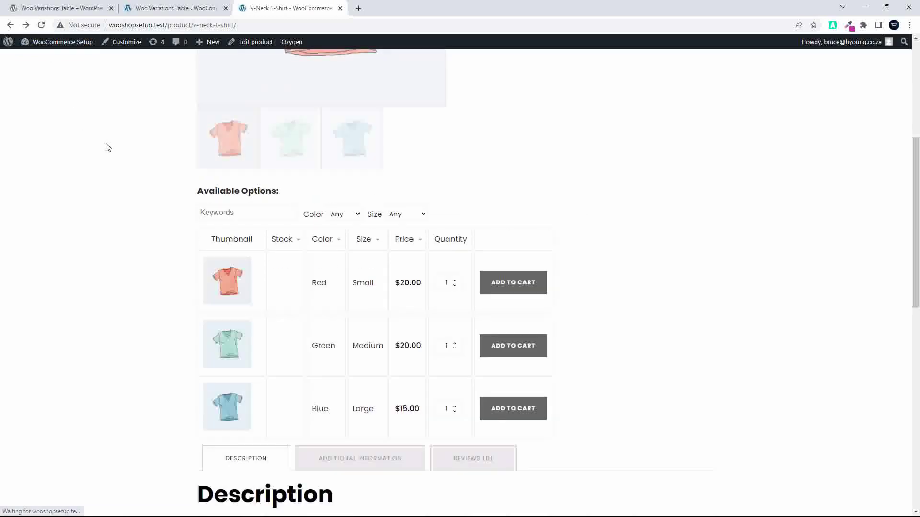
{"action": "scroll", "coordinate": [482, 342], "scroll_direction": "up", "scroll_amount": 6}
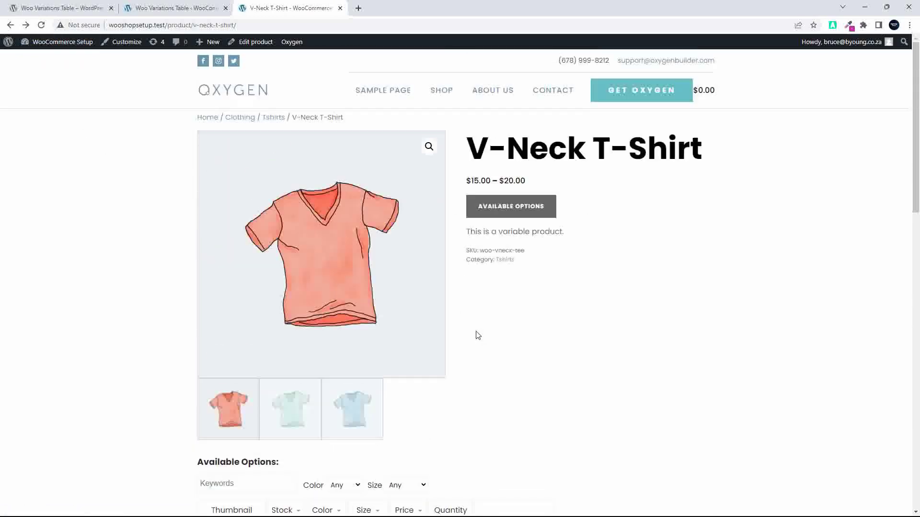
{"action": "scroll", "coordinate": [546, 274], "scroll_direction": "down", "scroll_amount": 6}
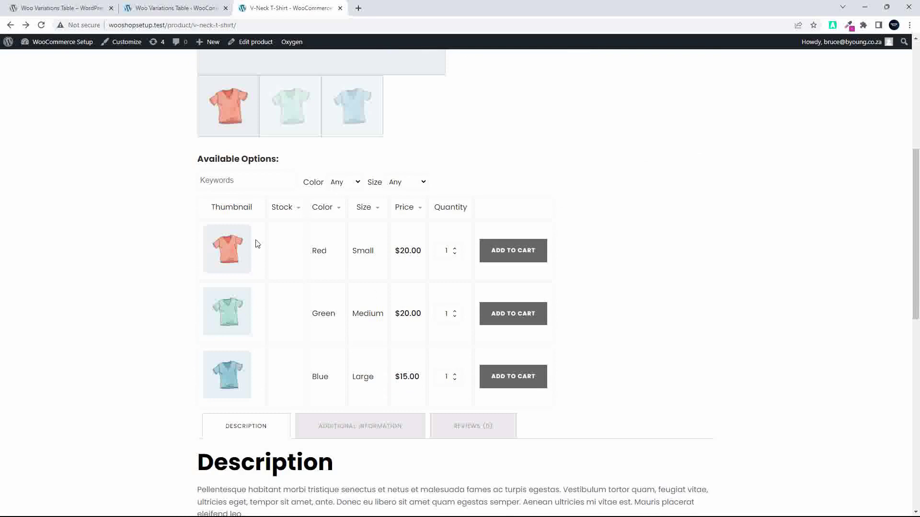
{"action": "right_click", "coordinate": [709, 206]}
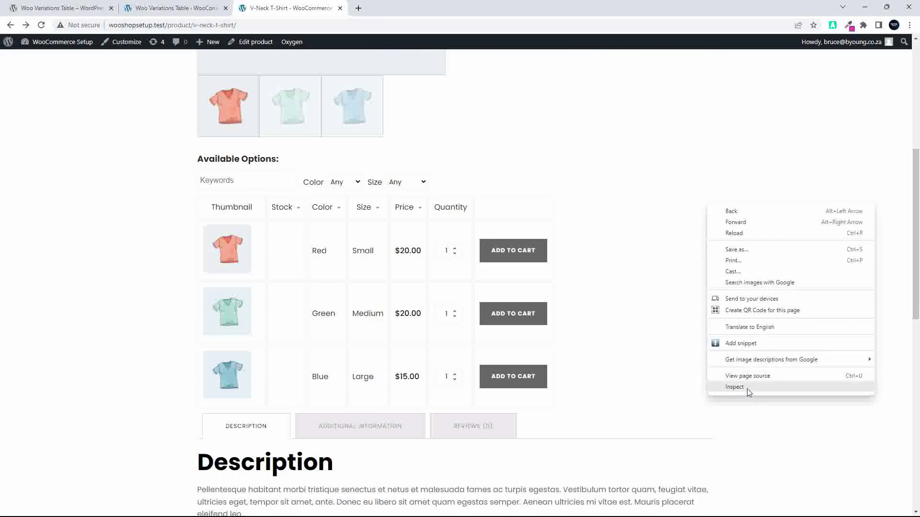
{"action": "left_click", "coordinate": [746, 388]}
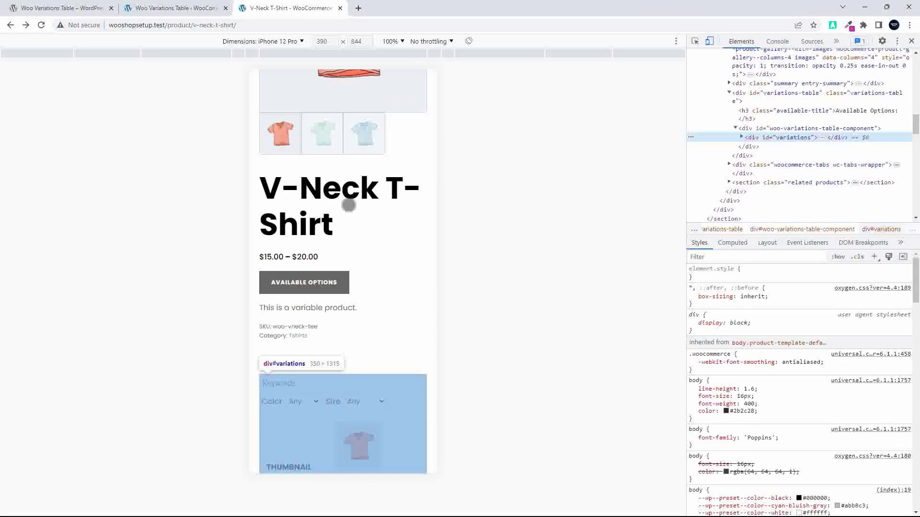
{"action": "scroll", "coordinate": [348, 205], "scroll_direction": "down", "scroll_amount": 1}
{"action": "scroll", "coordinate": [402, 228], "scroll_direction": "down", "scroll_amount": 1}
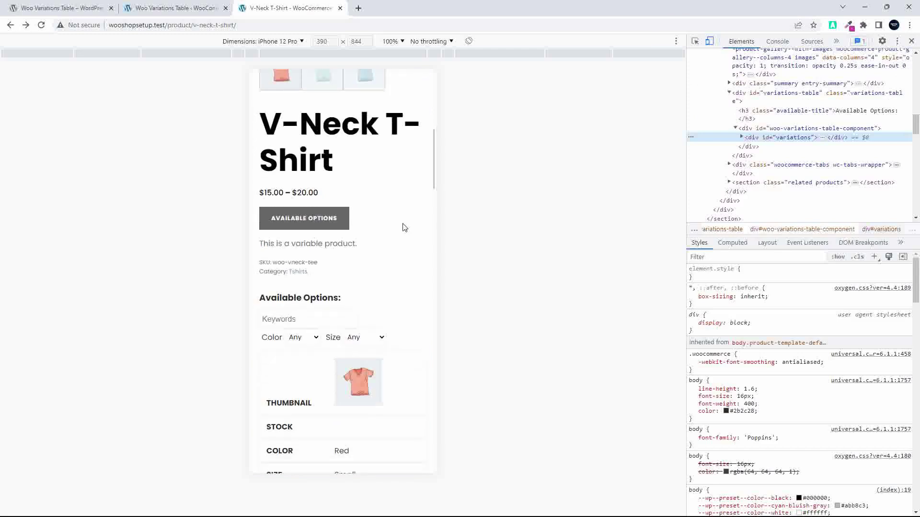
{"action": "scroll", "coordinate": [404, 227], "scroll_direction": "down", "scroll_amount": 5}
{"action": "scroll", "coordinate": [409, 223], "scroll_direction": "up", "scroll_amount": 5}
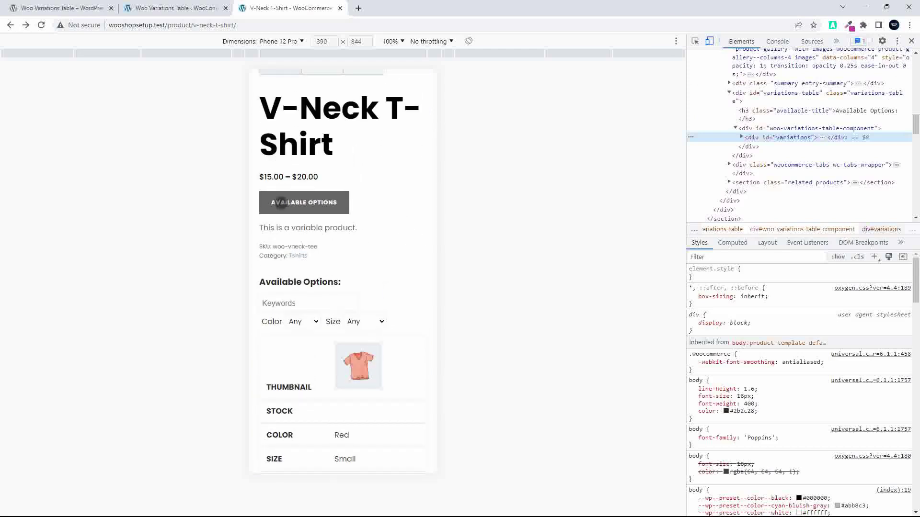
{"action": "scroll", "coordinate": [325, 248], "scroll_direction": "down", "scroll_amount": 2}
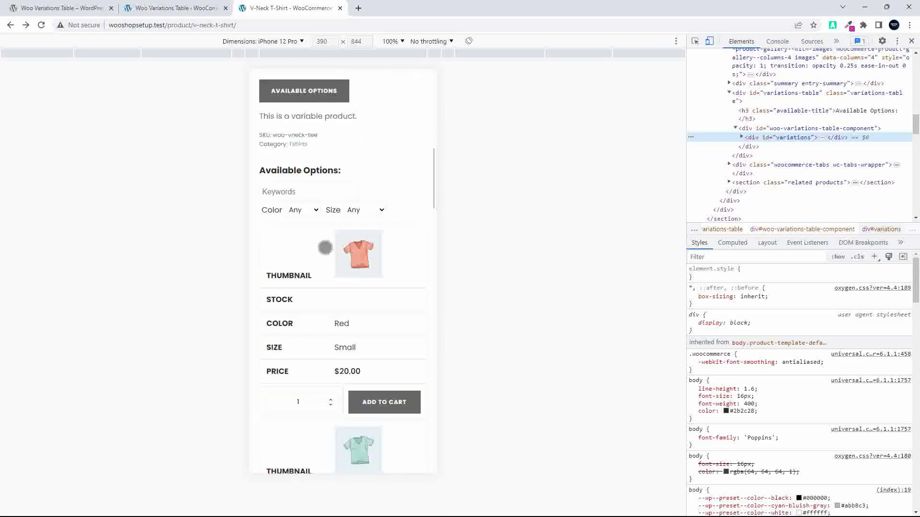
{"action": "scroll", "coordinate": [325, 248], "scroll_direction": "down", "scroll_amount": 12}
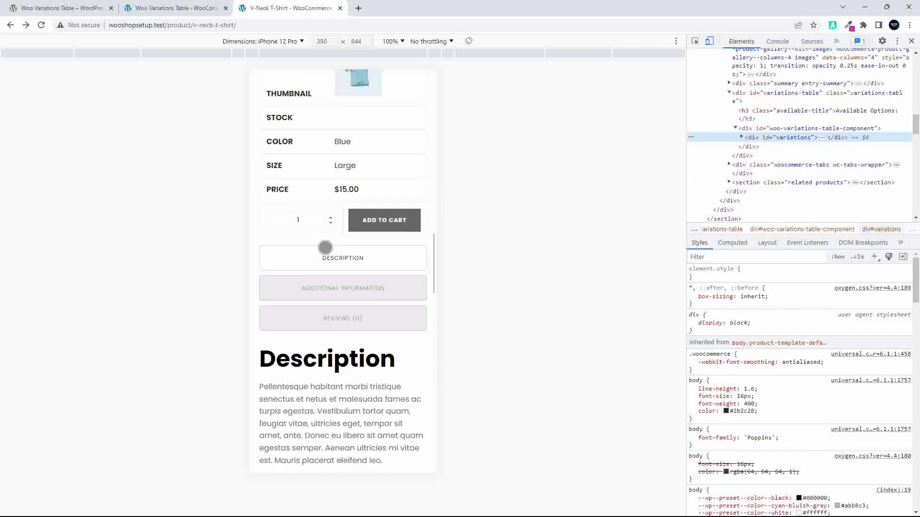
{"action": "scroll", "coordinate": [324, 248], "scroll_direction": "up", "scroll_amount": 12}
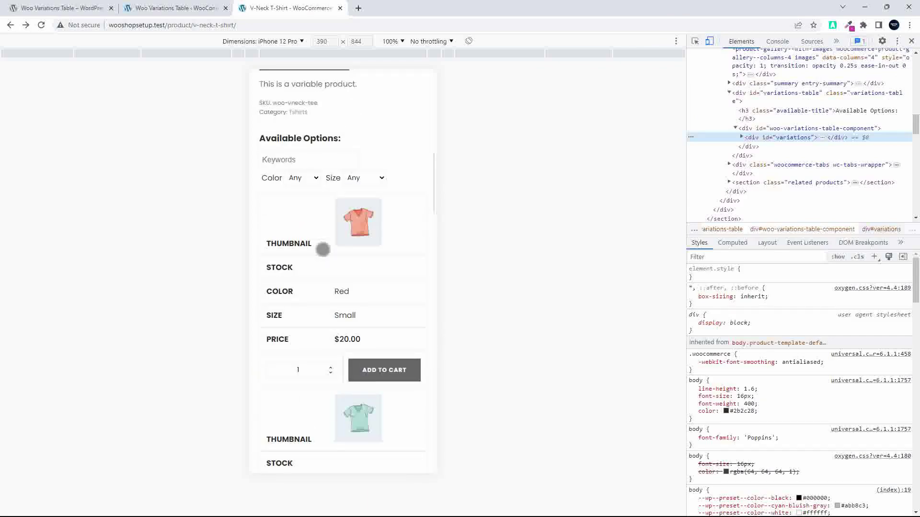
{"action": "left_click", "coordinate": [911, 41]}
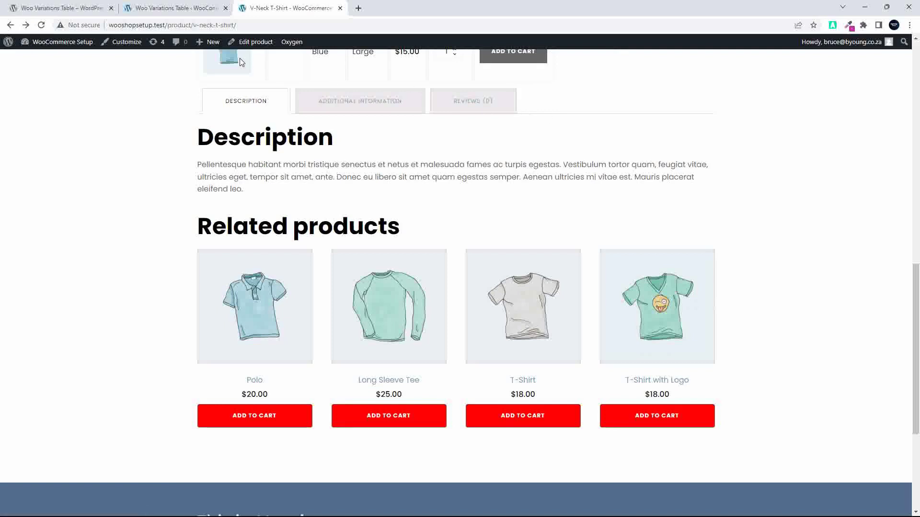
Check the Woo Variations Table settings, then refresh the V-Neck T-Shirt product page
{"action": "left_click", "coordinate": [169, 7]}
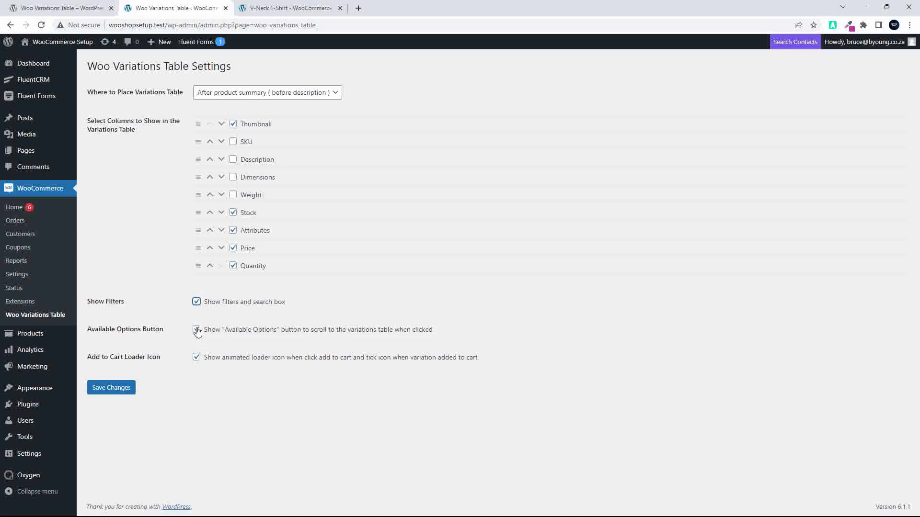
{"action": "left_click", "coordinate": [293, 8]}
{"action": "key", "text": "F5"}
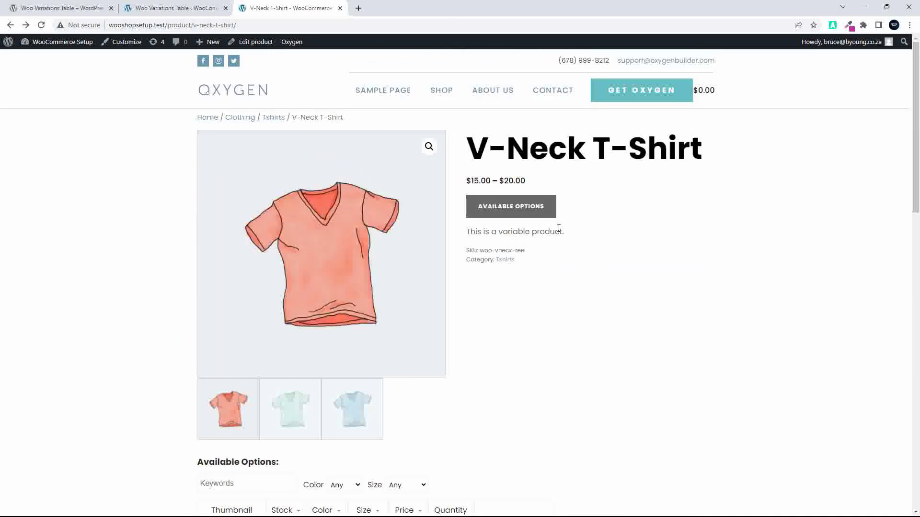
{"action": "left_click", "coordinate": [533, 206]}
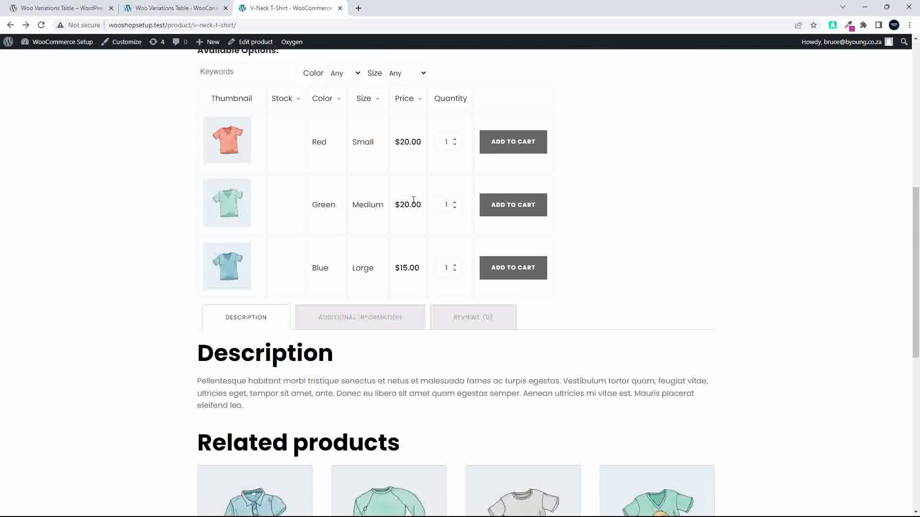
{"action": "scroll", "coordinate": [421, 201], "scroll_direction": "up", "scroll_amount": 1}
{"action": "right_click", "coordinate": [698, 185]}
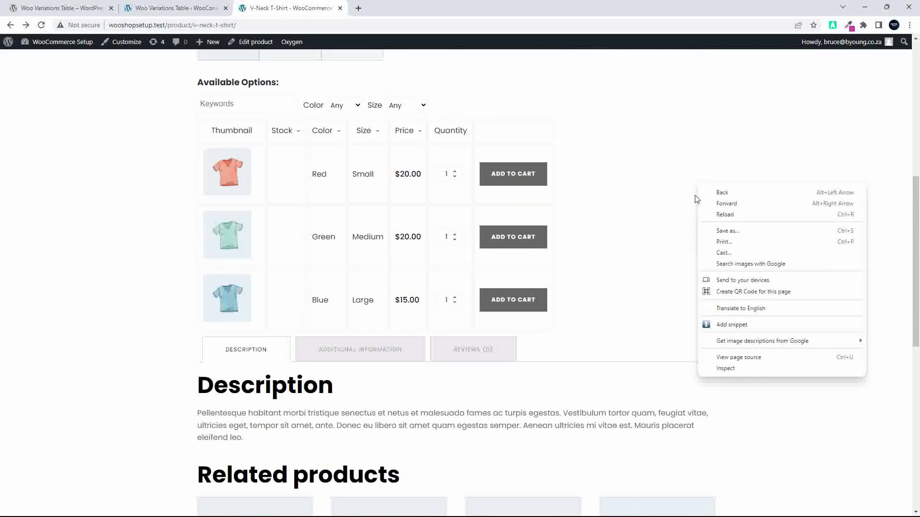
{"action": "left_click", "coordinate": [725, 368]}
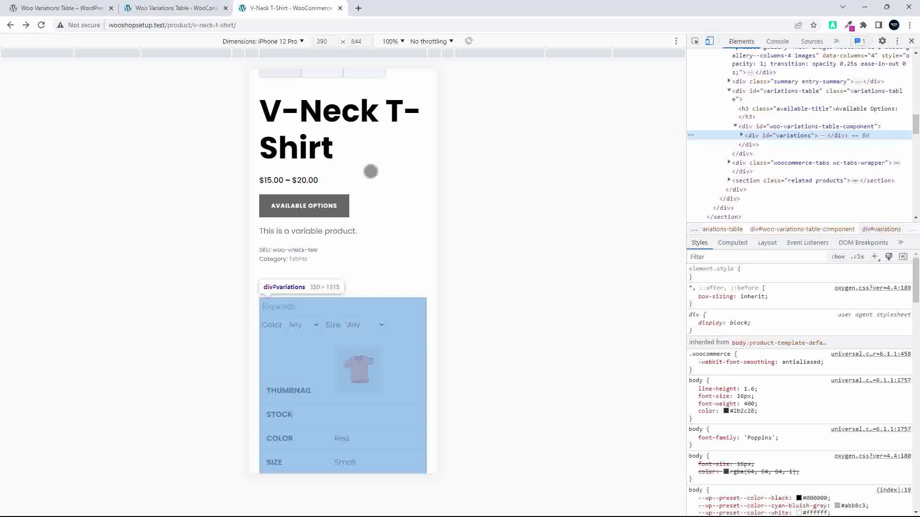
{"action": "key", "text": "ctrl+r"}
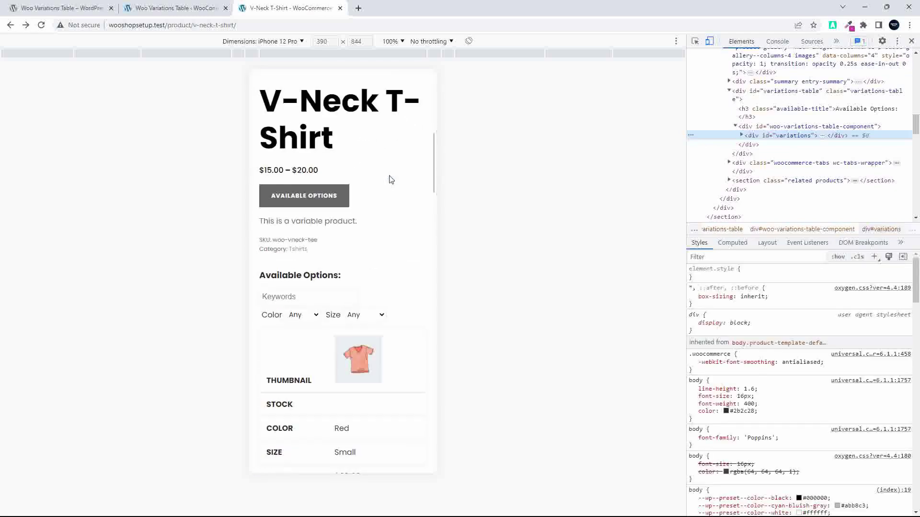
{"action": "scroll", "coordinate": [305, 225], "scroll_direction": "down", "scroll_amount": 5}
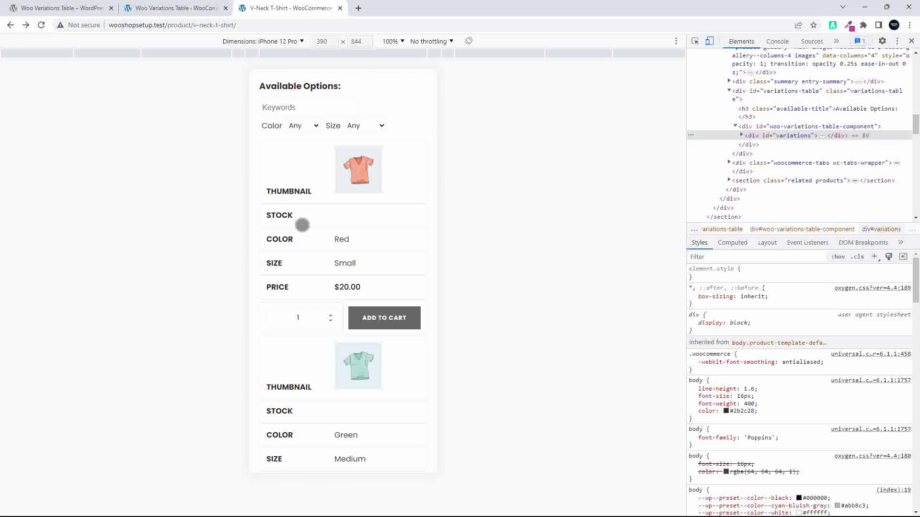
{"action": "left_click", "coordinate": [911, 41]}
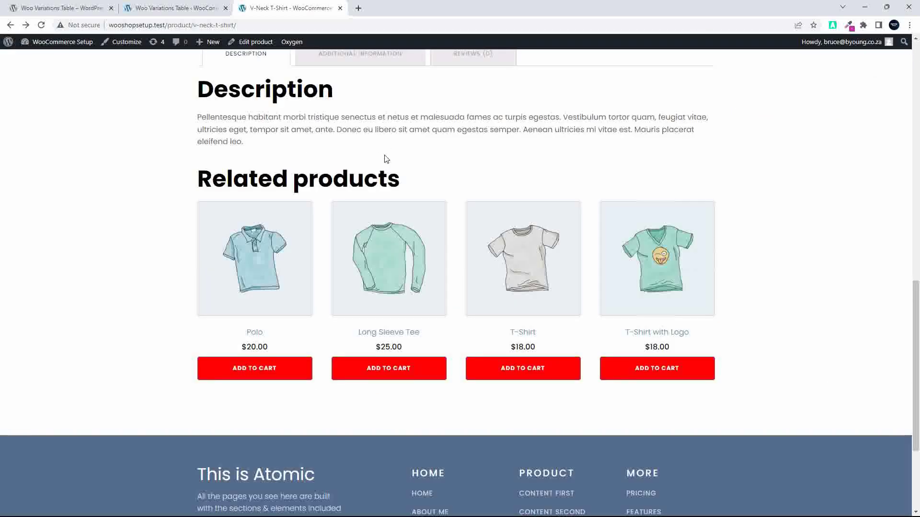
Review the Woo Variations Table settings, then reload the V-Neck T-Shirt page to refresh its variations table
{"action": "left_click", "coordinate": [169, 6]}
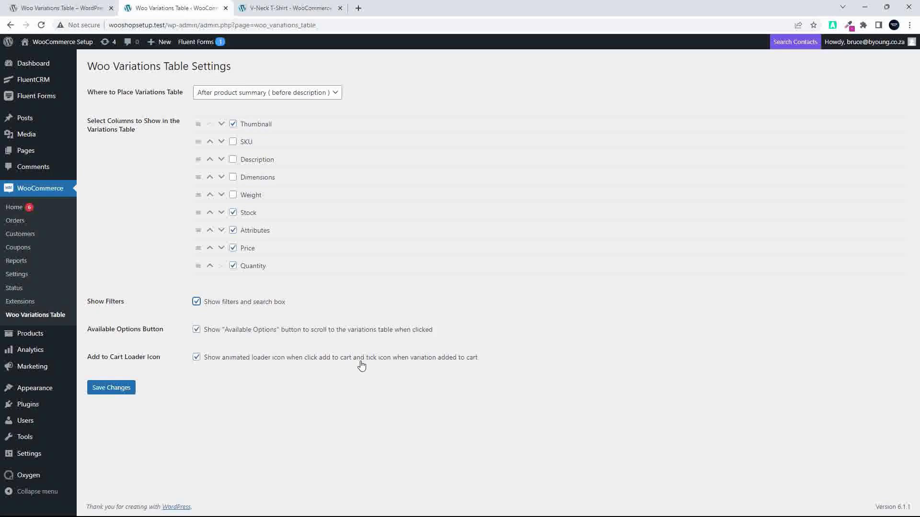
{"action": "left_click", "coordinate": [292, 8]}
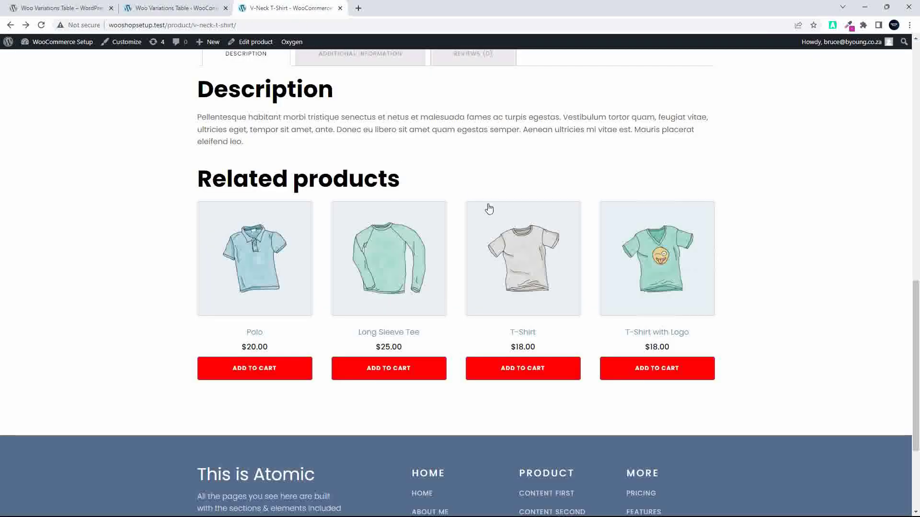
{"action": "key", "text": "F5"}
{"action": "scroll", "coordinate": [485, 240], "scroll_direction": "down", "scroll_amount": 6}
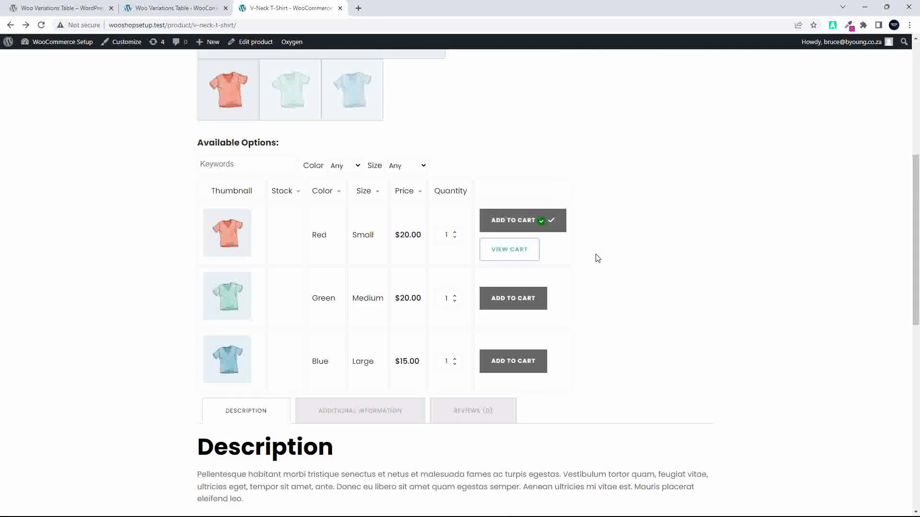
Bring up the Woo Variations Table plugin page on WordPress.org
{"action": "left_click", "coordinate": [137, 8]}
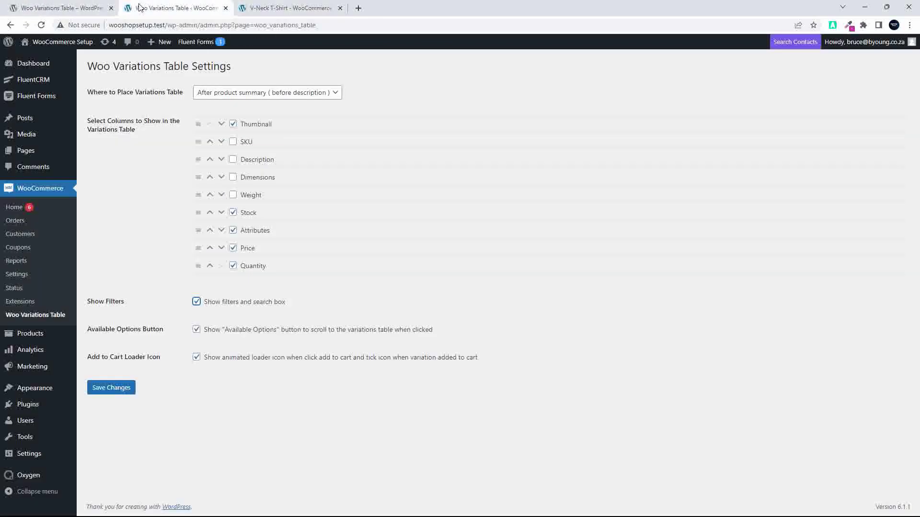
{"action": "left_click", "coordinate": [56, 8]}
{"action": "scroll", "coordinate": [168, 259], "scroll_direction": "up", "scroll_amount": 2}
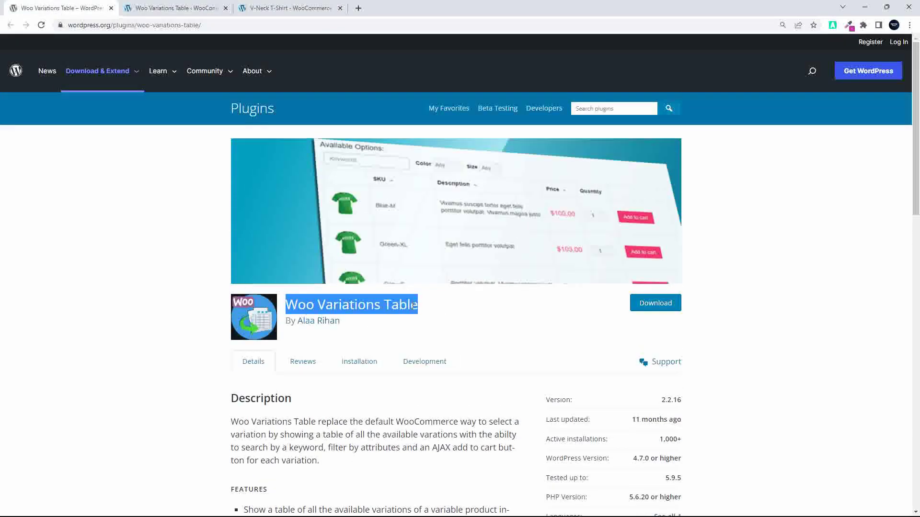
{"action": "left_click", "coordinate": [373, 330]}
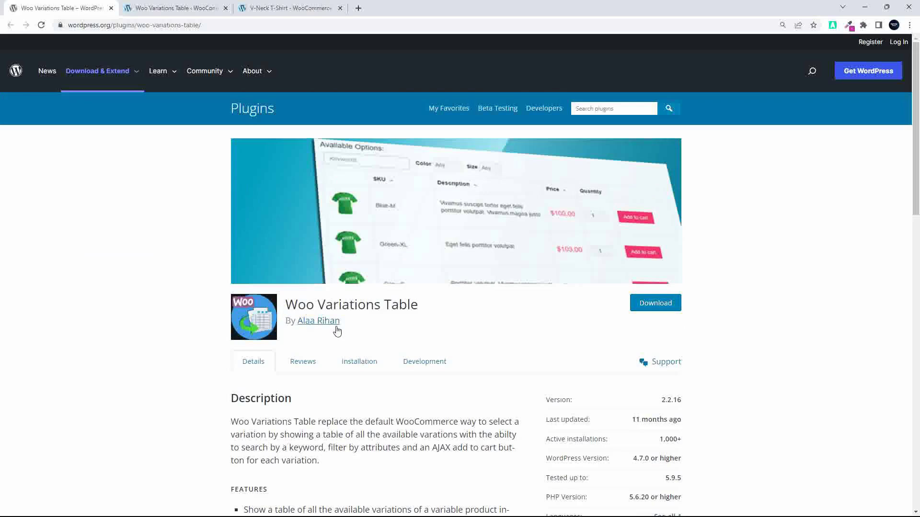
{"action": "scroll", "coordinate": [632, 417], "scroll_direction": "down", "scroll_amount": 4}
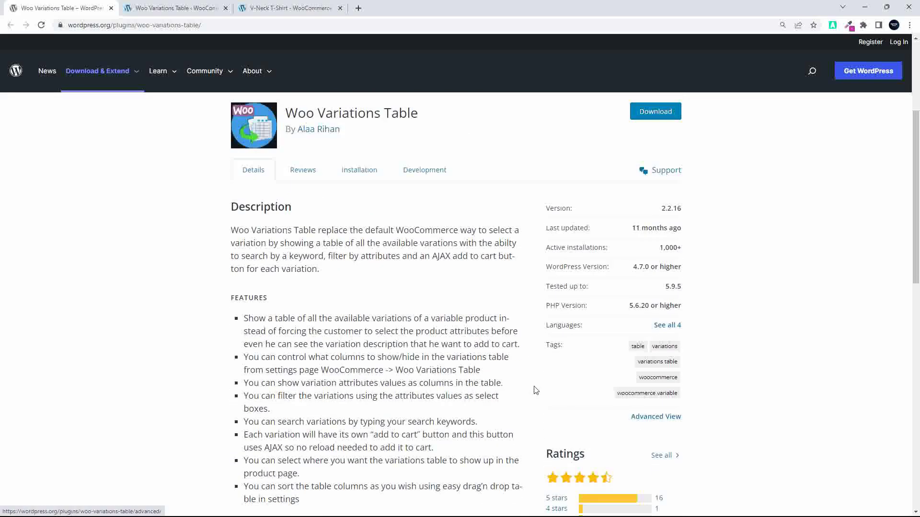
{"action": "scroll", "coordinate": [577, 384], "scroll_direction": "up", "scroll_amount": 4}
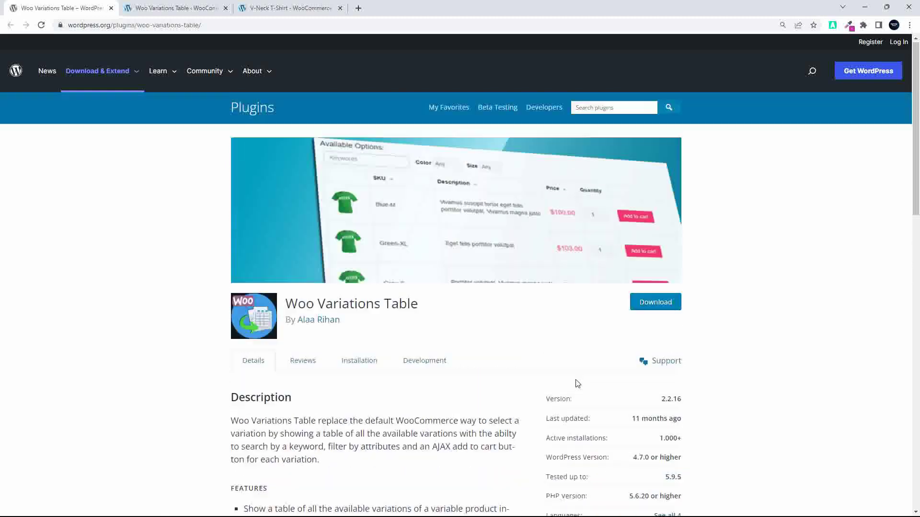
Show the V-Neck T-Shirt page, where the table marks Red, Small as added to cart
{"action": "left_click", "coordinate": [270, 13]}
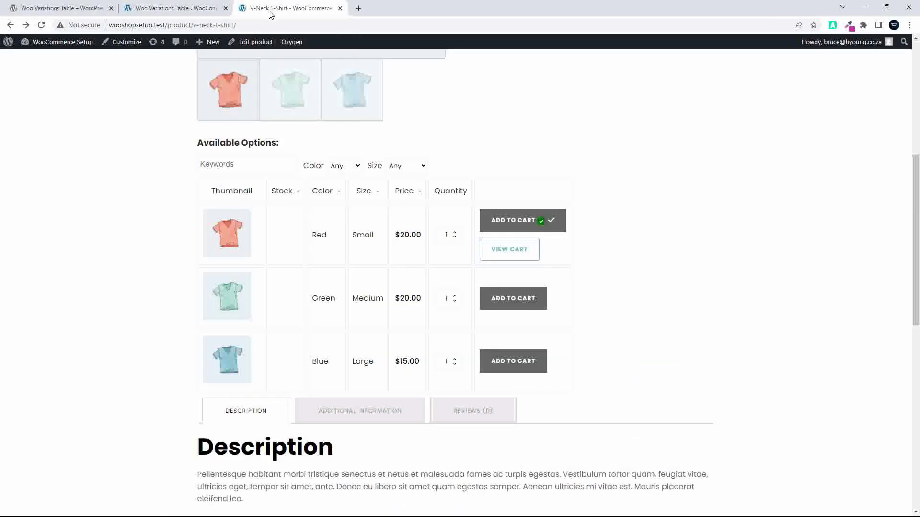